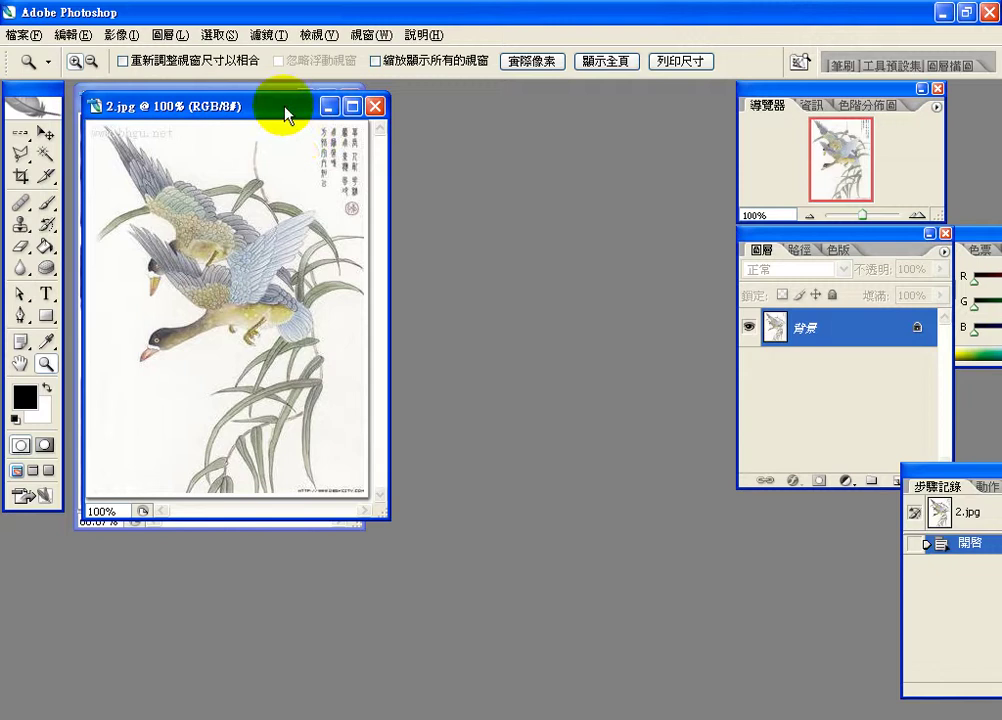
# - Copy the bird painting from 2.jpg into 0.jpg as a new layer with the Move tool, and close 2.jpg
pyautogui.moveTo(287, 106); pyautogui.dragTo(476, 164)
pyautogui.click(45, 132)
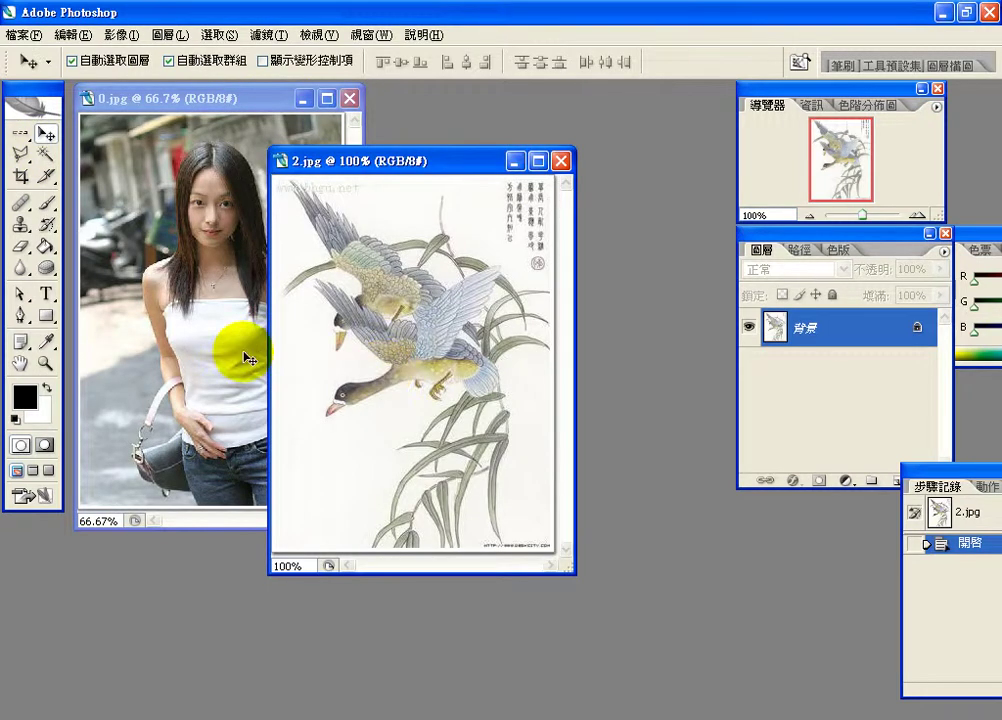
pyautogui.click(773, 327)
pyautogui.moveTo(773, 327); pyautogui.dragTo(191, 315)
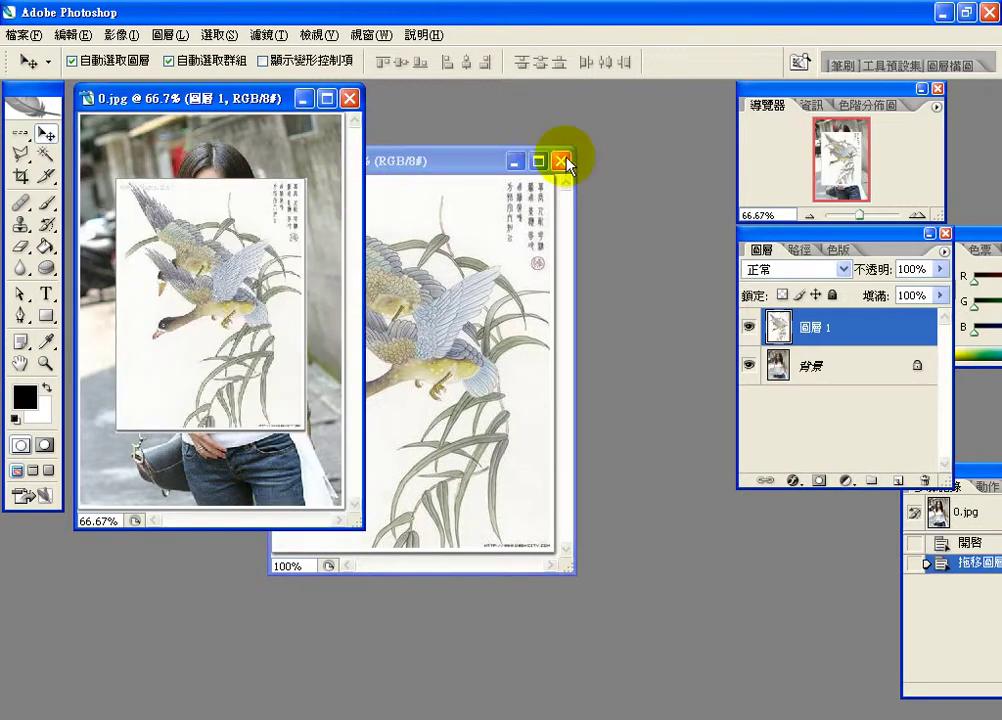
pyautogui.click(493, 185)
pyautogui.hotkey('ctrl', 'w')
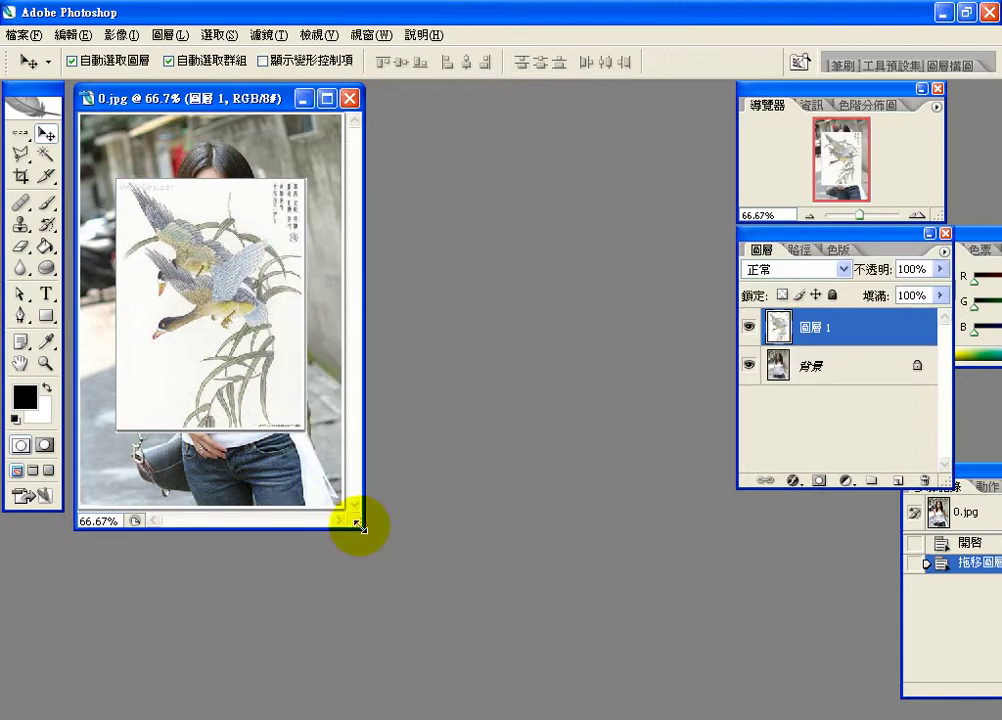
# - Move the bird painting layer over the woman's torso in the lower part of the photo
pyautogui.moveTo(621, 683); pyautogui.dragTo(622, 675)
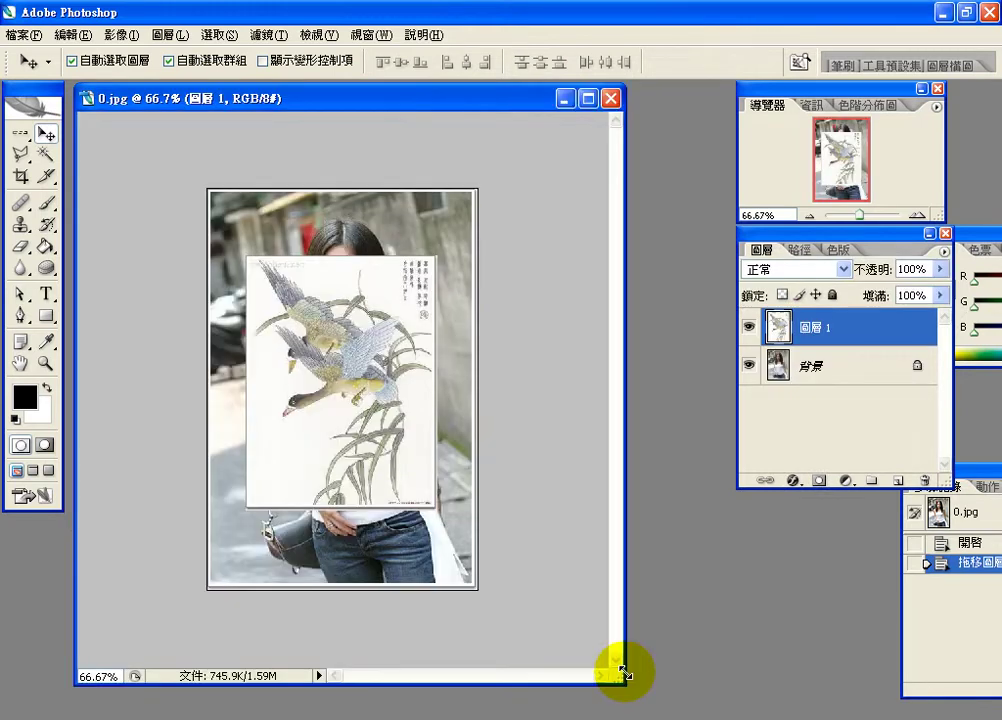
pyautogui.hotkey('ctrl', 'alt', '0')
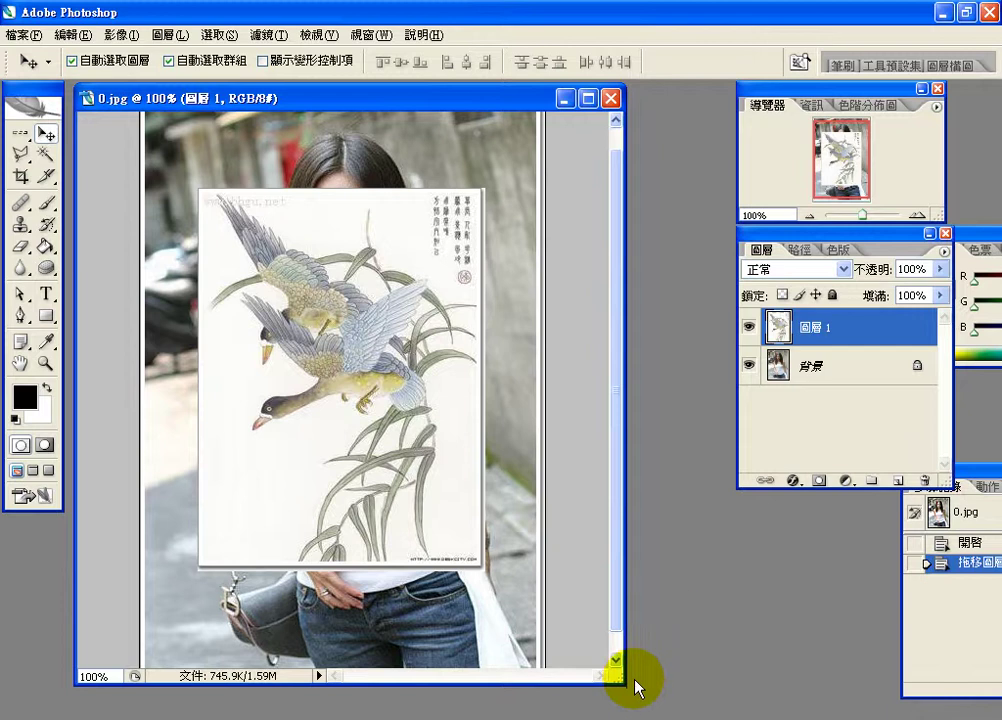
pyautogui.moveTo(624, 666); pyautogui.dragTo(714, 714)
pyautogui.moveTo(364, 369); pyautogui.dragTo(185, 530)
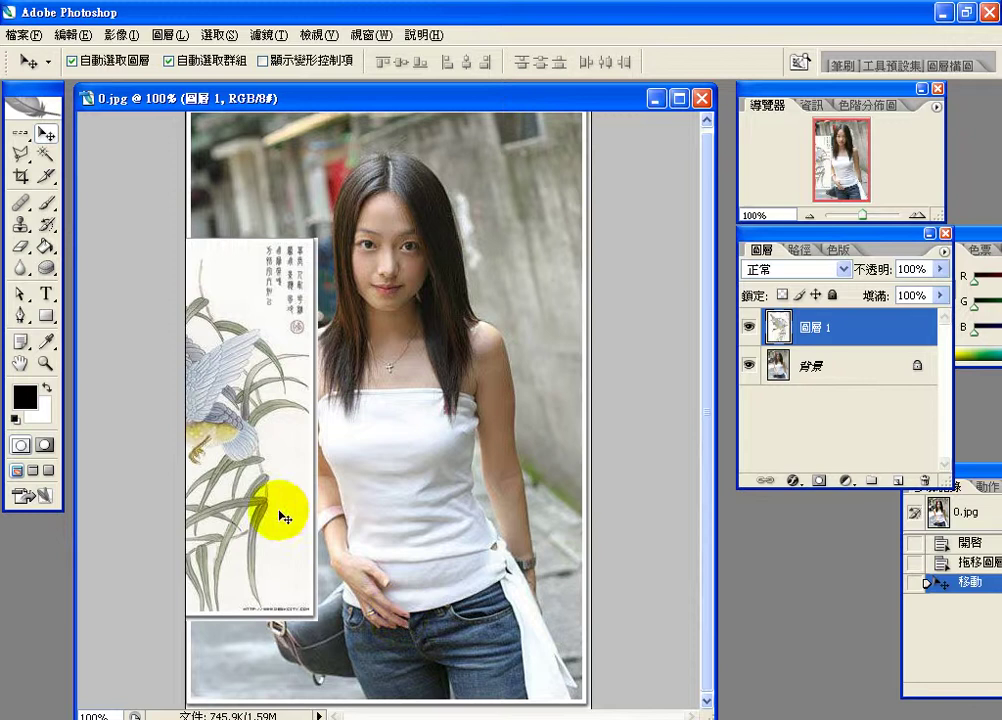
pyautogui.moveTo(229, 459); pyautogui.dragTo(482, 507)
pyautogui.click(93, 38)
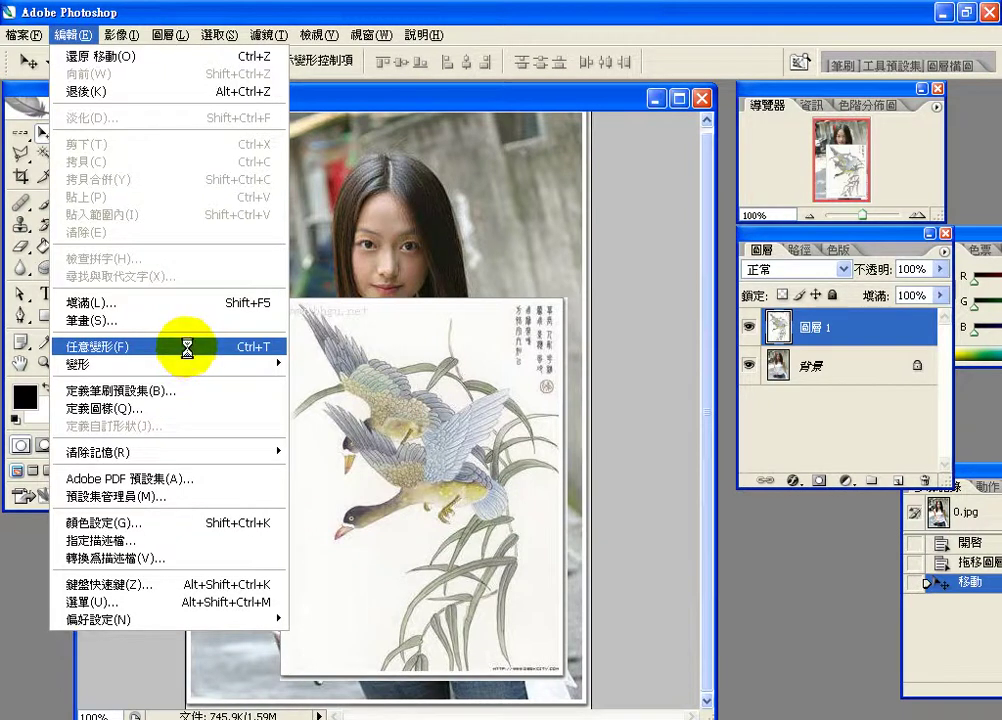
pyautogui.click(200, 11)
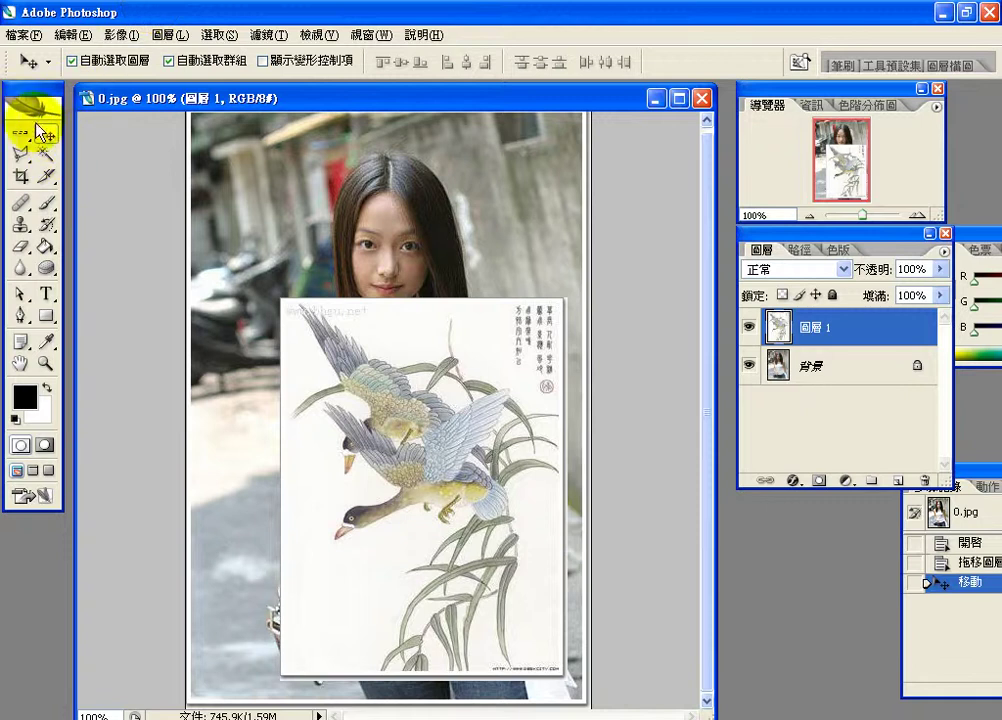
pyautogui.click(263, 62)
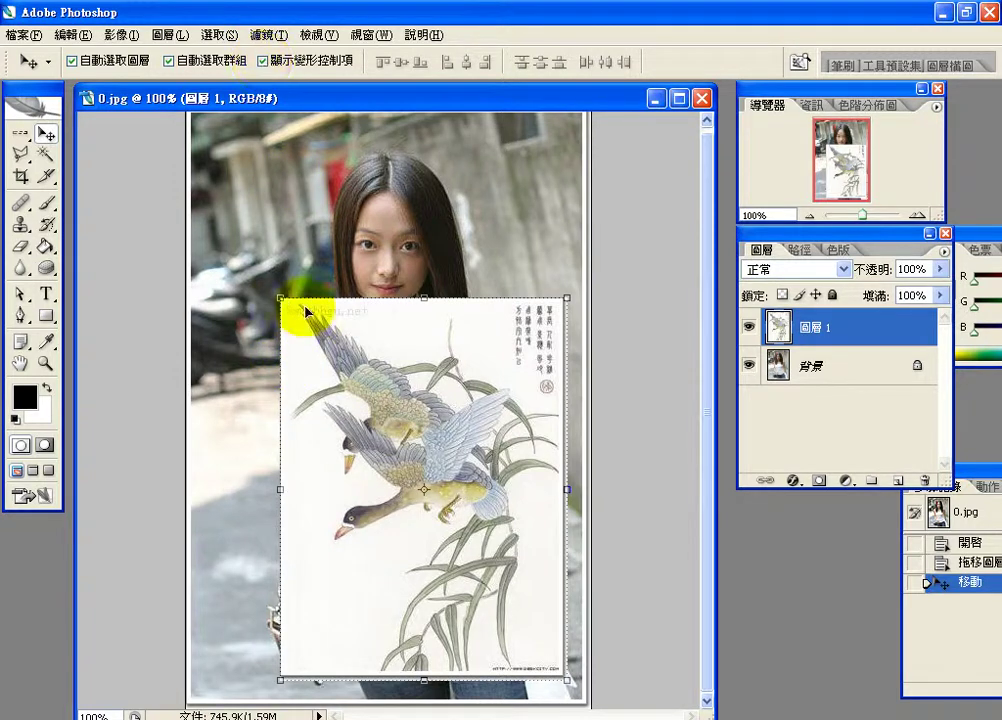
pyautogui.moveTo(277, 296); pyautogui.dragTo(273, 293)
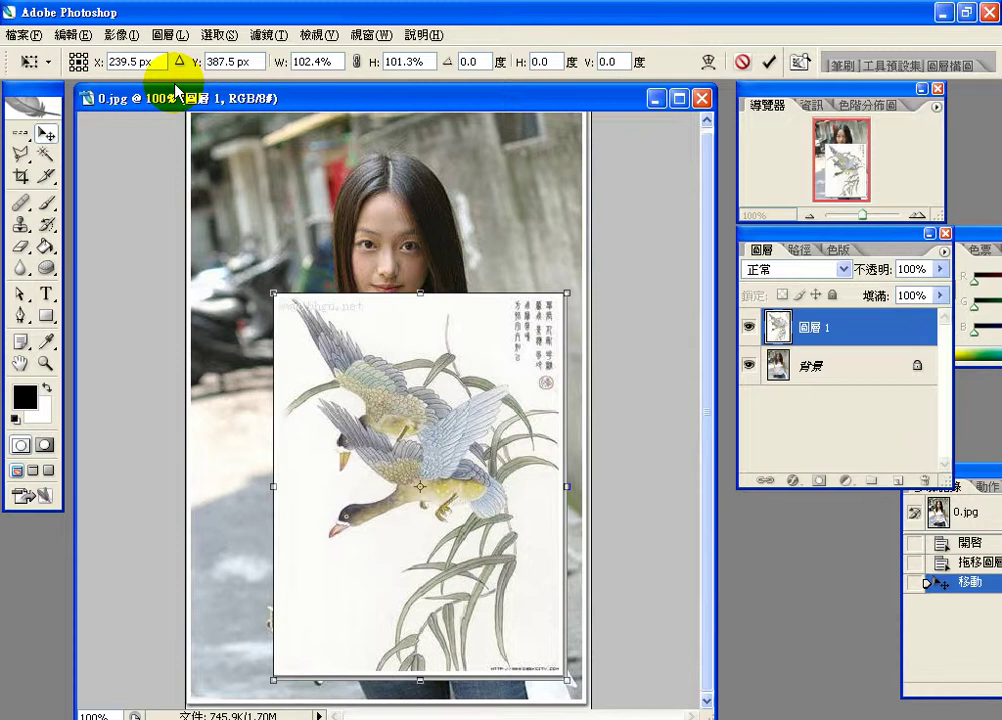
pyautogui.press('Return')
pyautogui.click(76, 35)
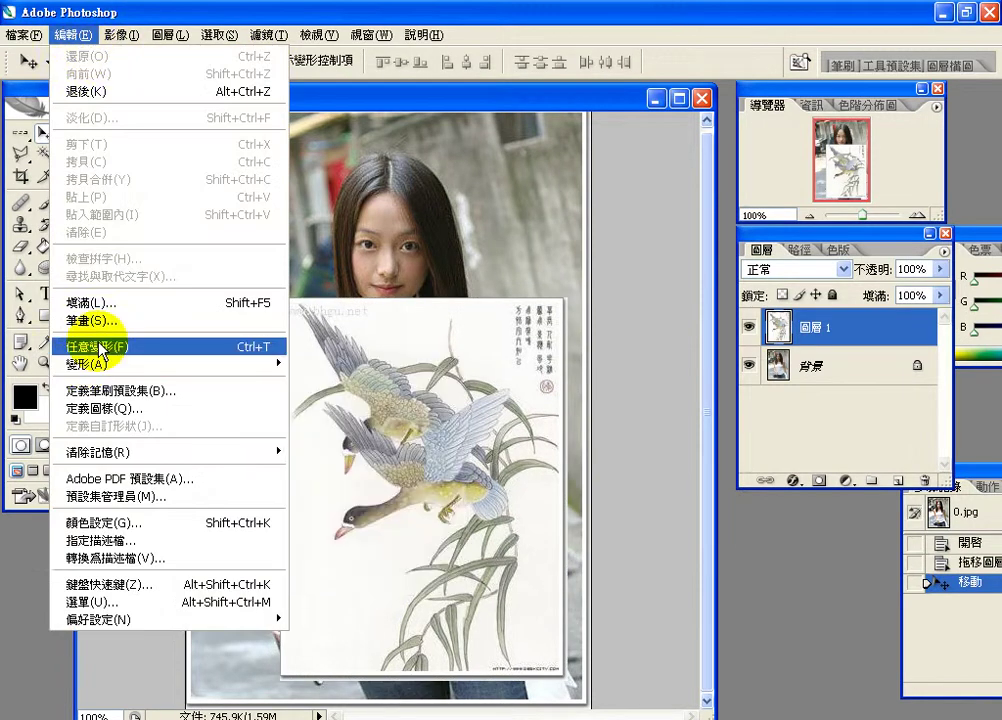
pyautogui.click(232, 34)
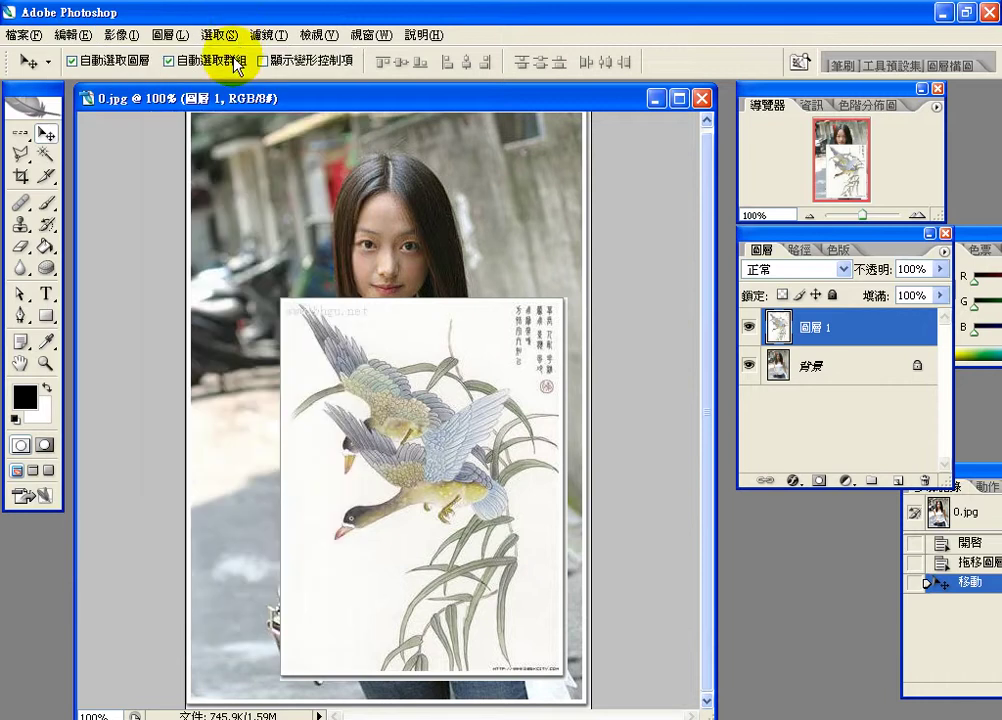
# - Scale the bird painting layer to 67.3% and place it over the white top at about X 220 px, Y 415 px
pyautogui.click(263, 60)
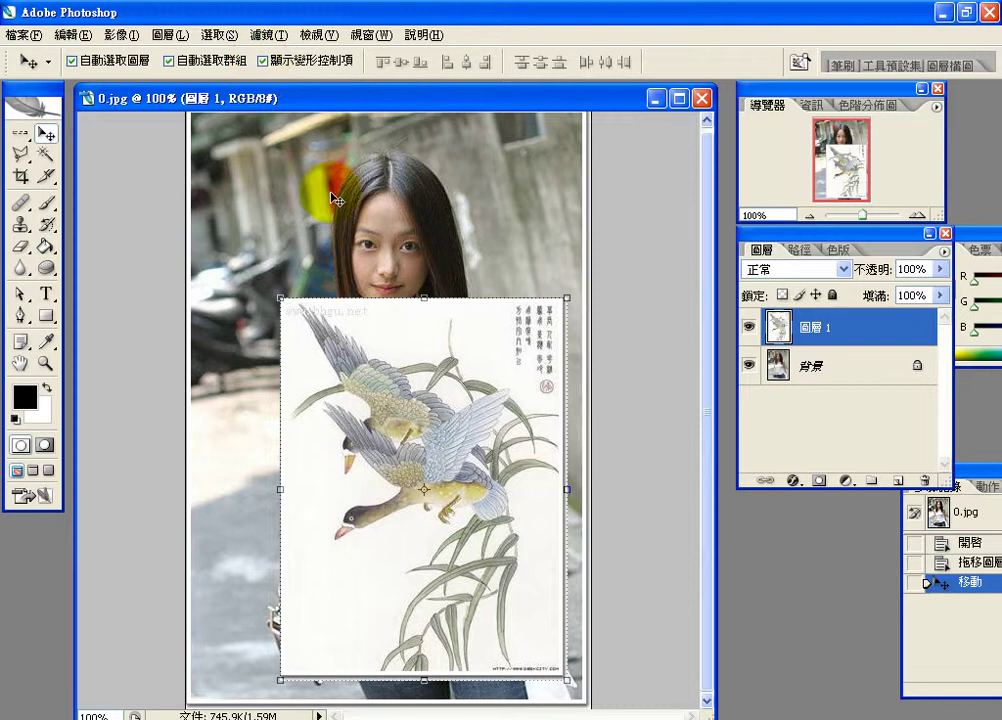
pyautogui.click(281, 298)
pyautogui.moveTo(364, 410); pyautogui.dragTo(374, 419)
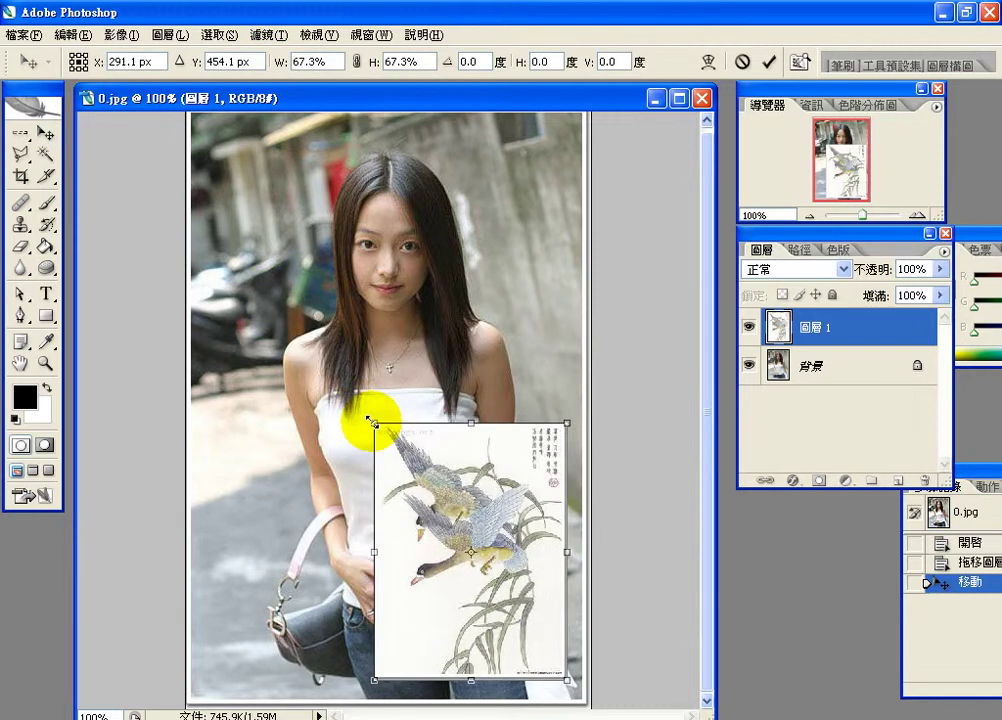
pyautogui.moveTo(480, 541); pyautogui.dragTo(418, 508)
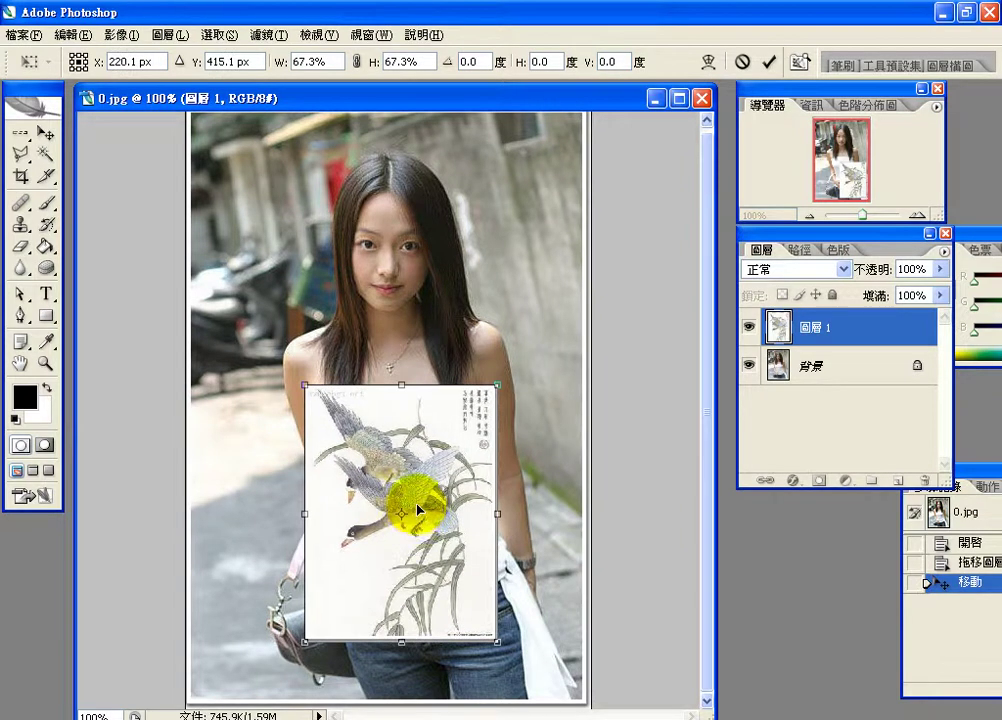
pyautogui.click(768, 68)
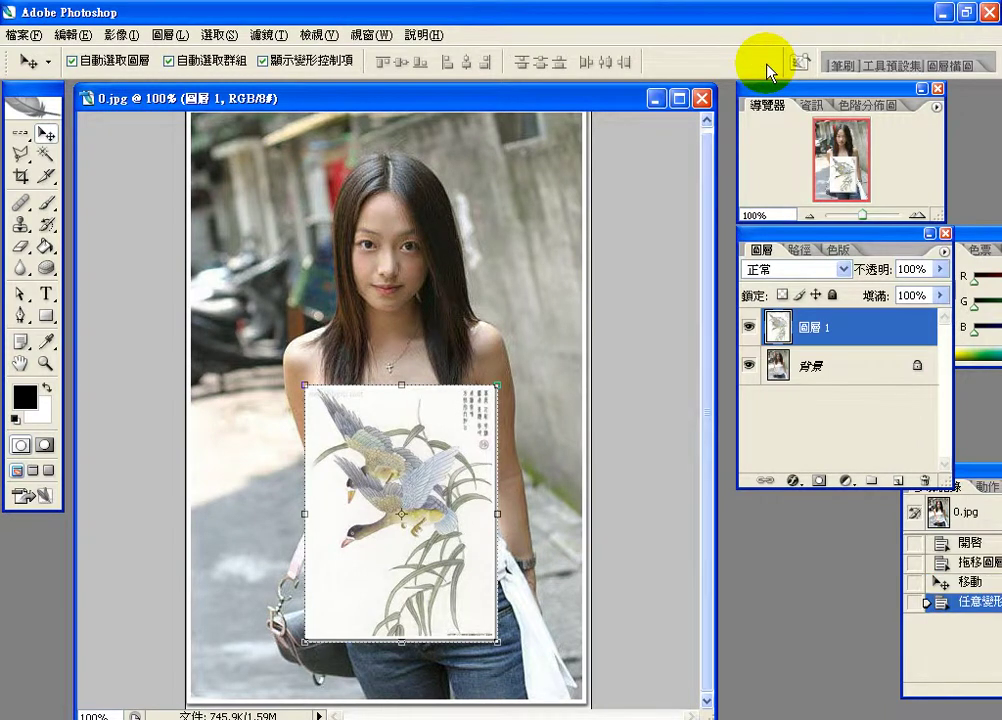
pyautogui.click(263, 60)
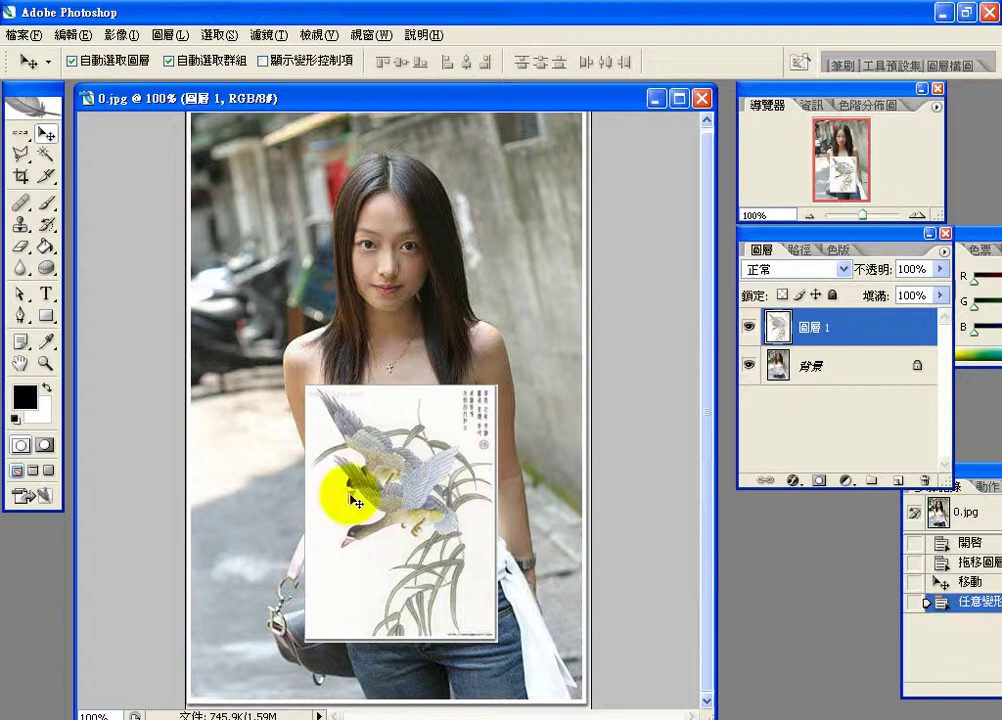
# - Hide the bird painting layer to expose the white top
pyautogui.click(750, 334)
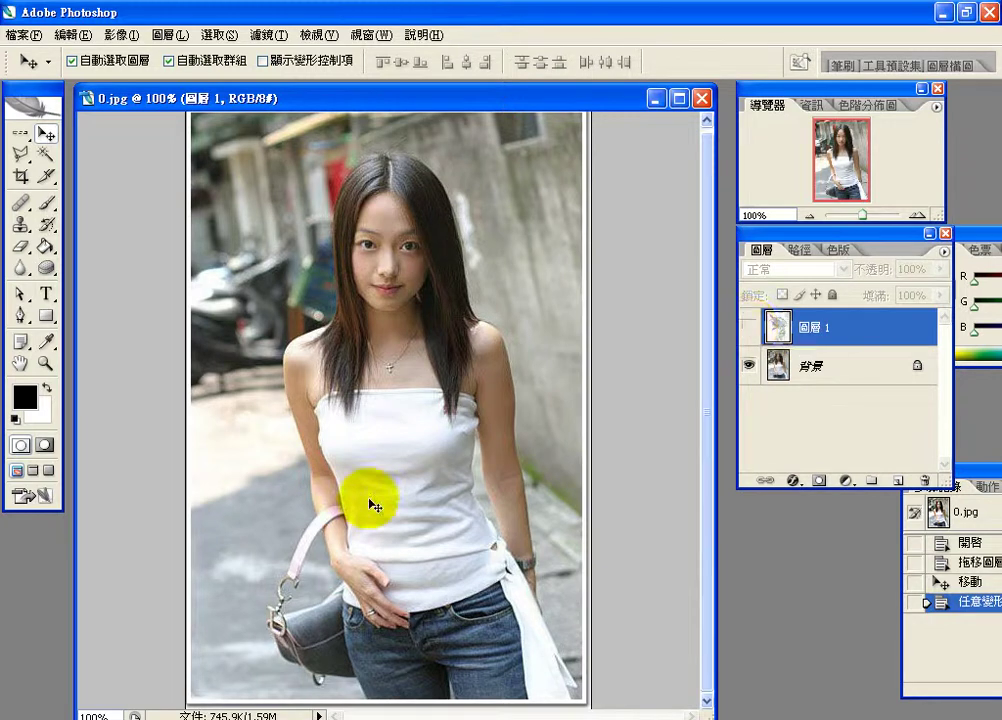
pyautogui.hotkey('ctrl', '+')
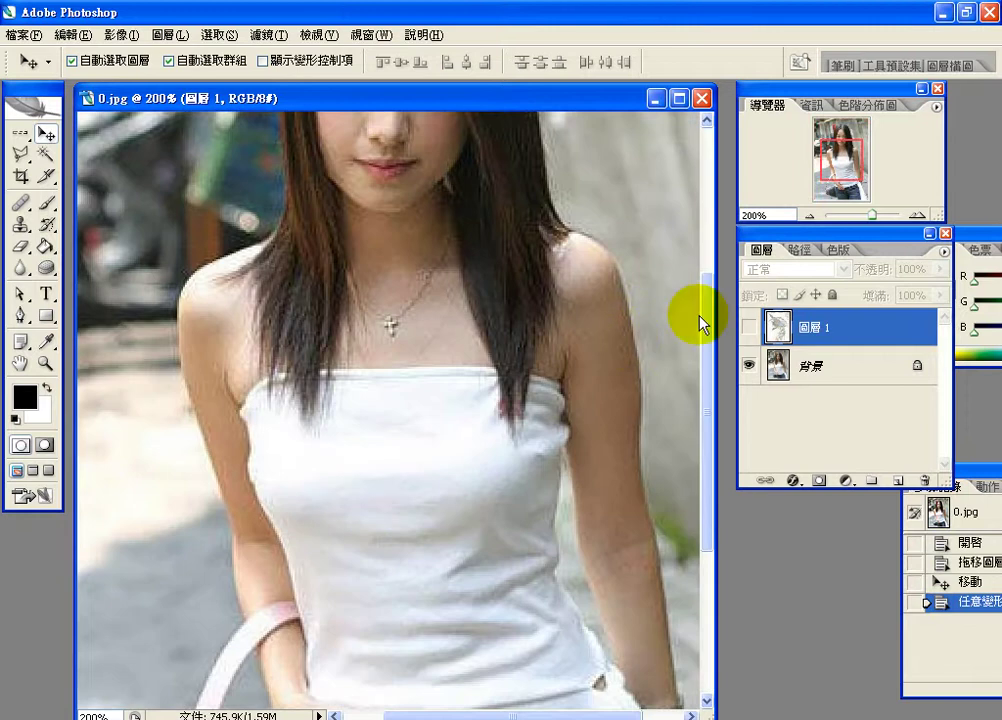
pyautogui.moveTo(707, 306); pyautogui.dragTo(702, 435)
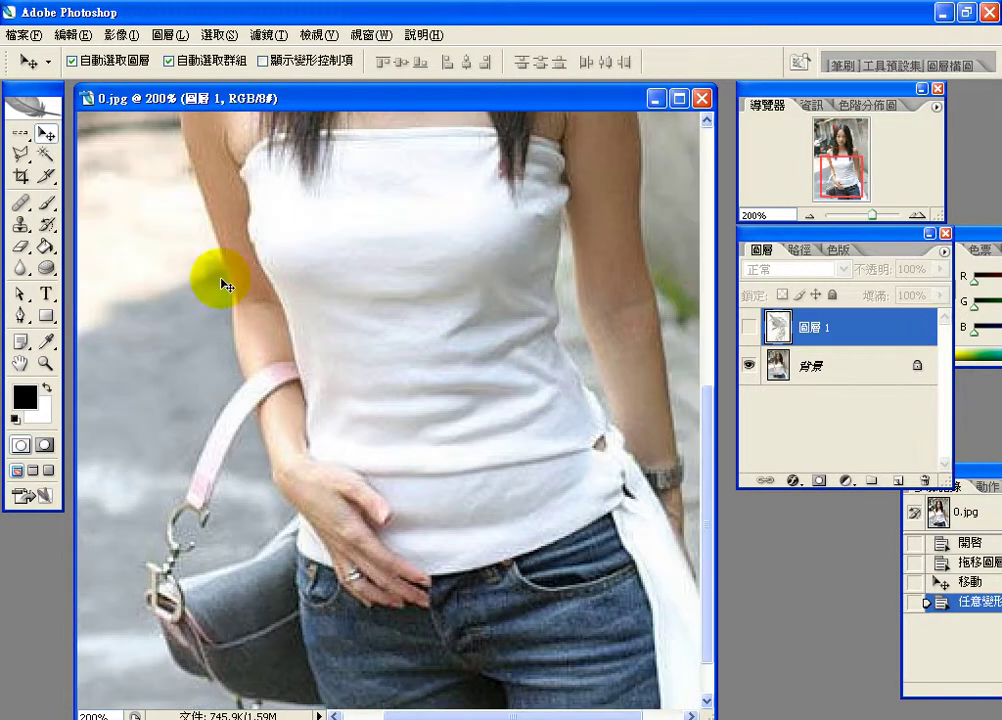
# - Start a Pen tool path at the white top's upper-left corner and trace its upper edge to the right corner
pyautogui.click(22, 315)
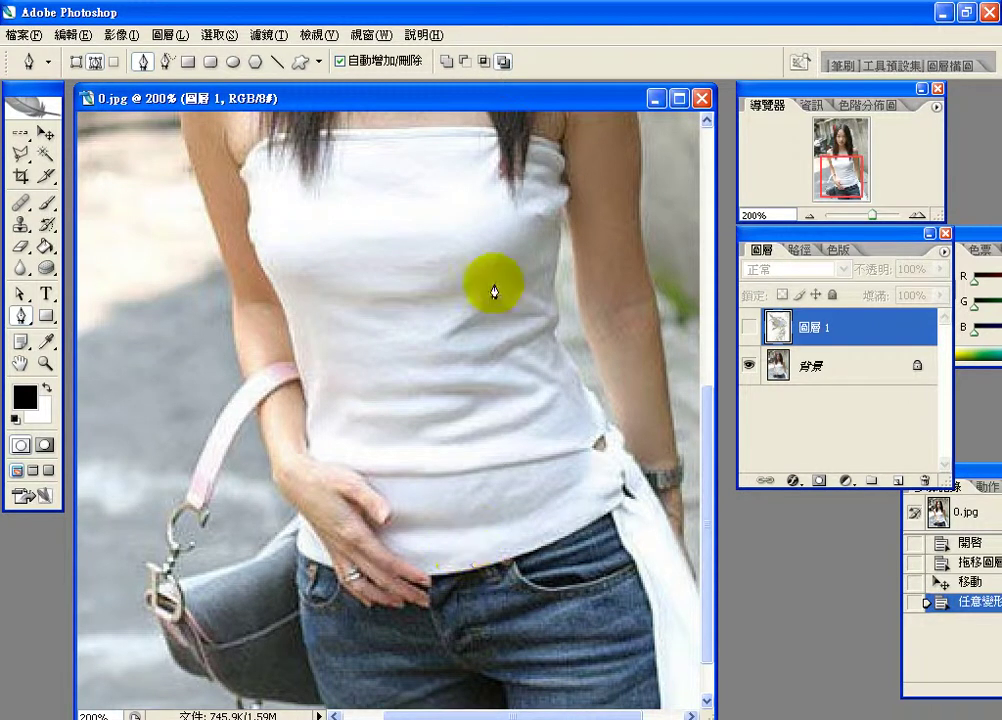
pyautogui.click(242, 177)
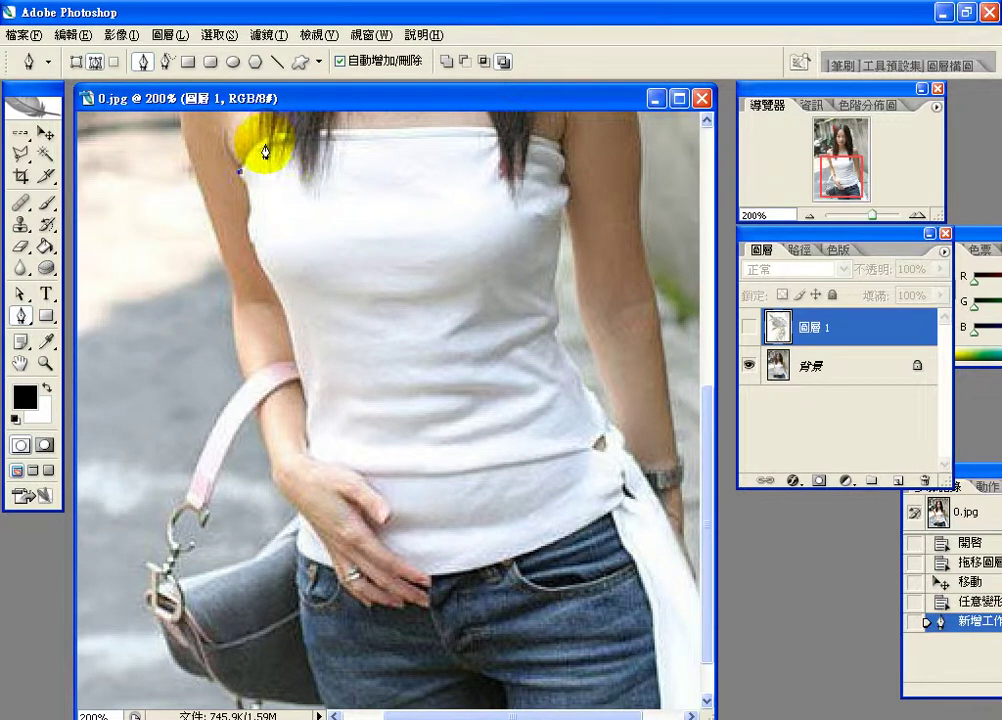
pyautogui.moveTo(281, 135); pyautogui.dragTo(312, 144)
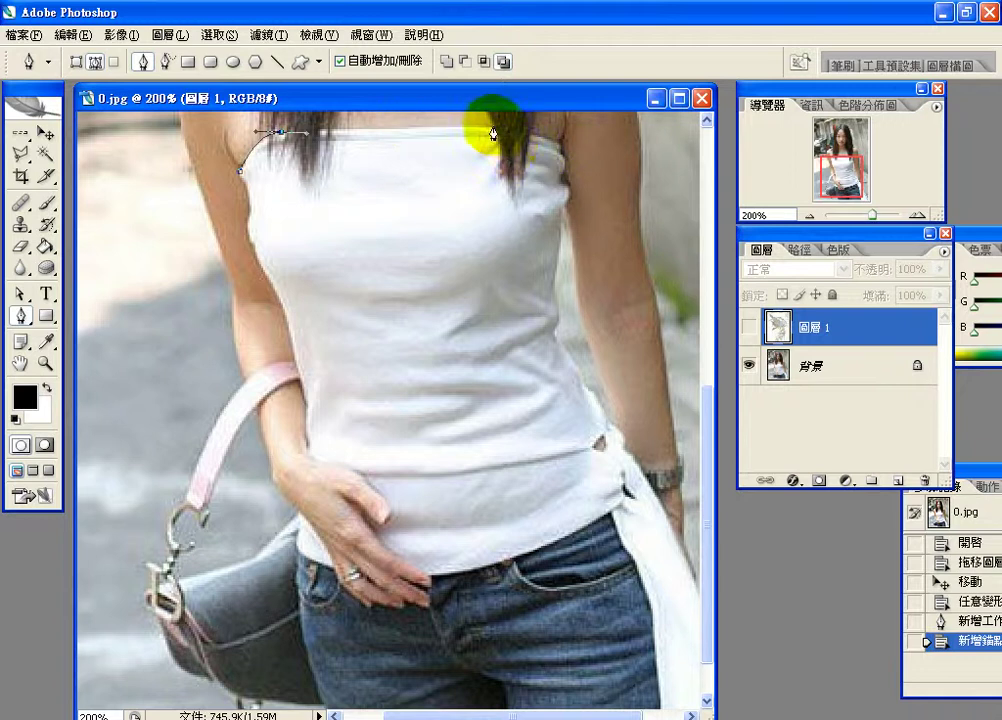
pyautogui.moveTo(511, 130); pyautogui.dragTo(530, 136)
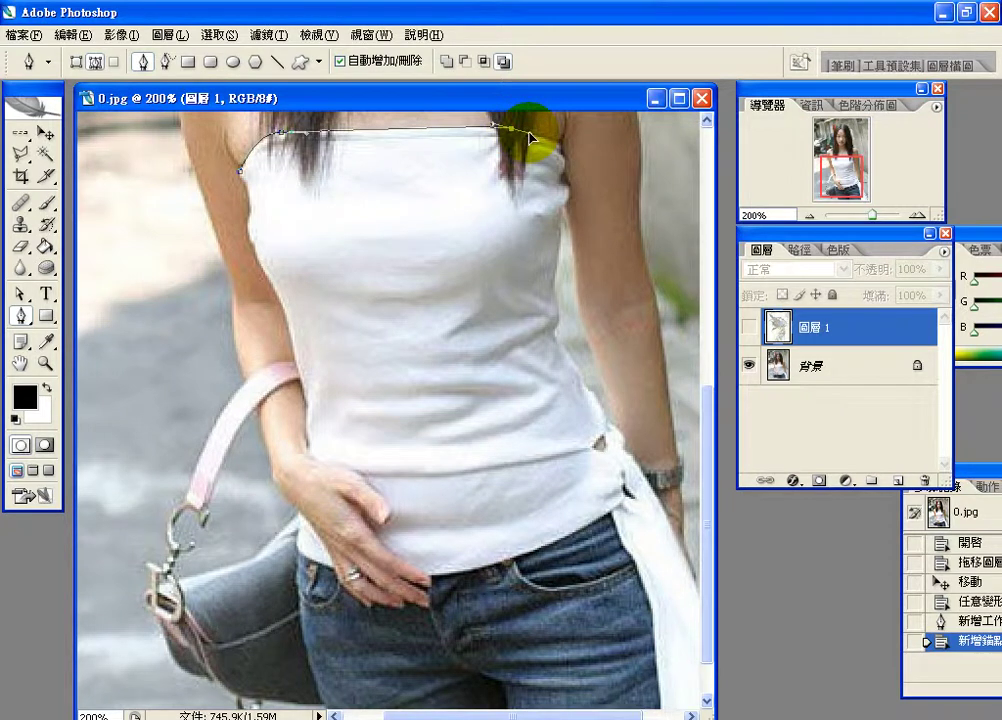
pyautogui.click(528, 137)
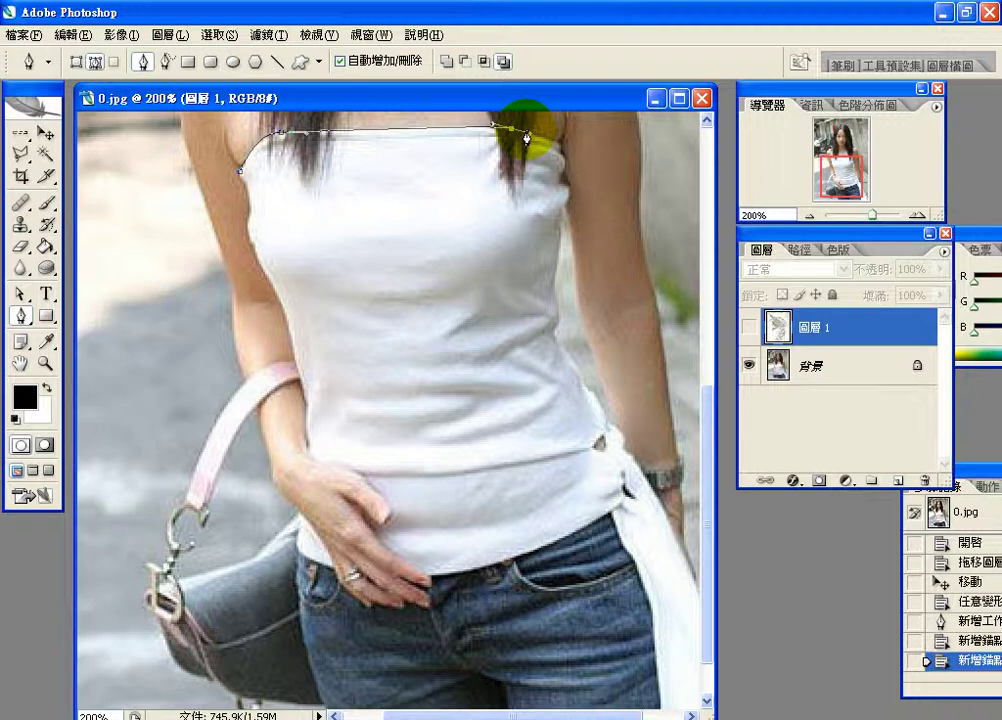
pyautogui.moveTo(527, 138); pyautogui.dragTo(565, 150)
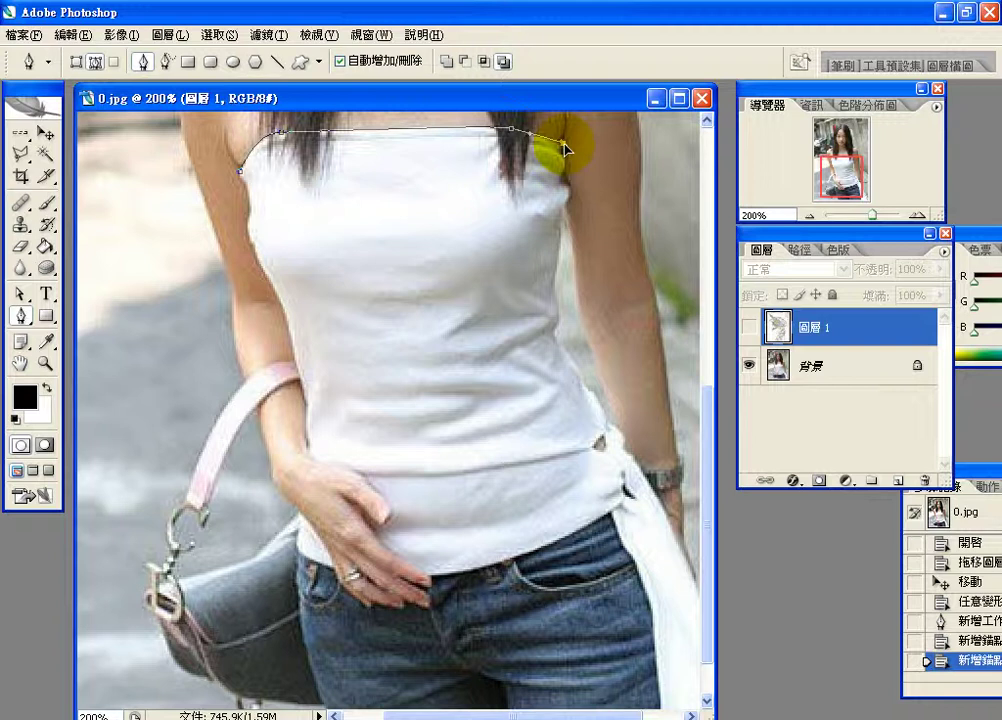
# - Continue the path down the right side of the white top to its lower-right corner beside the knot
pyautogui.moveTo(564, 149); pyautogui.dragTo(563, 229)
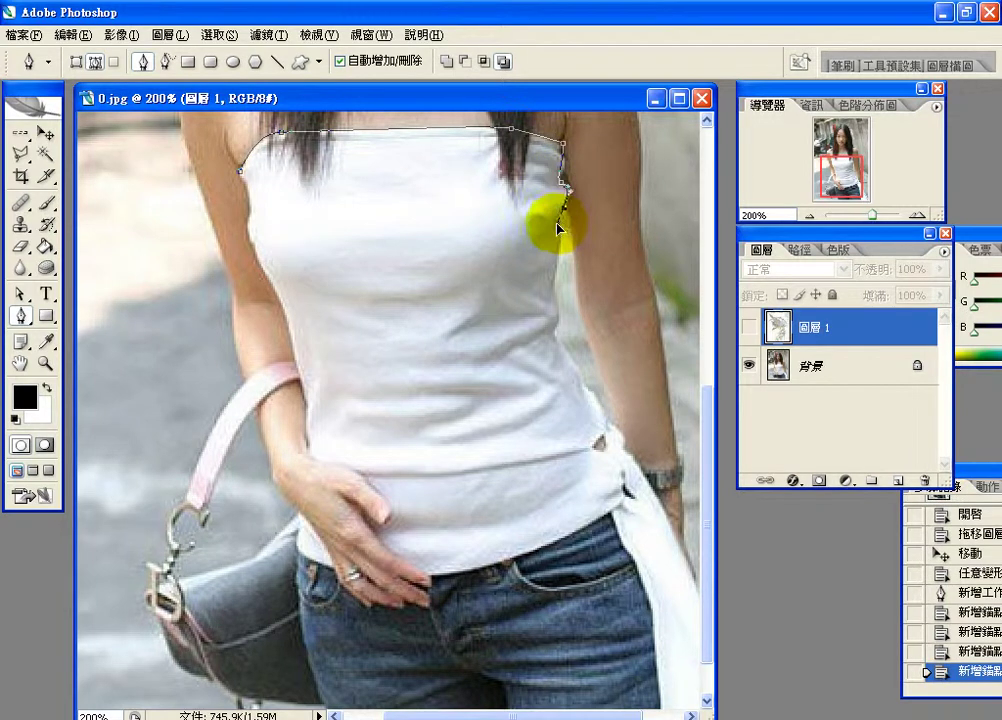
pyautogui.moveTo(557, 229); pyautogui.dragTo(556, 225)
pyautogui.moveTo(555, 300); pyautogui.dragTo(553, 333)
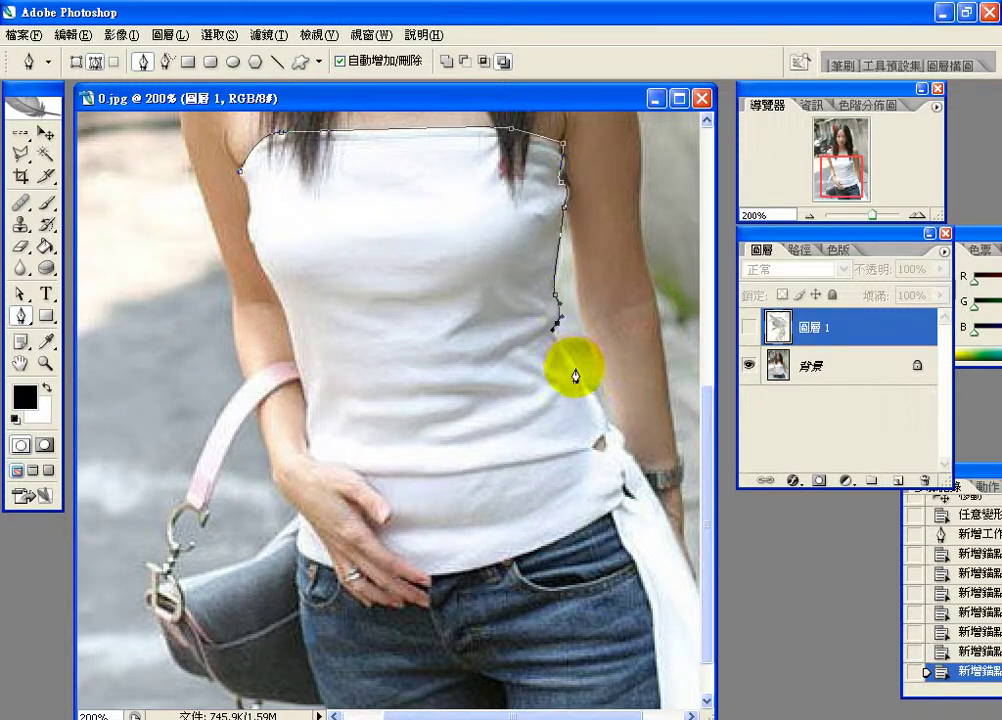
pyautogui.moveTo(576, 369); pyautogui.dragTo(612, 527)
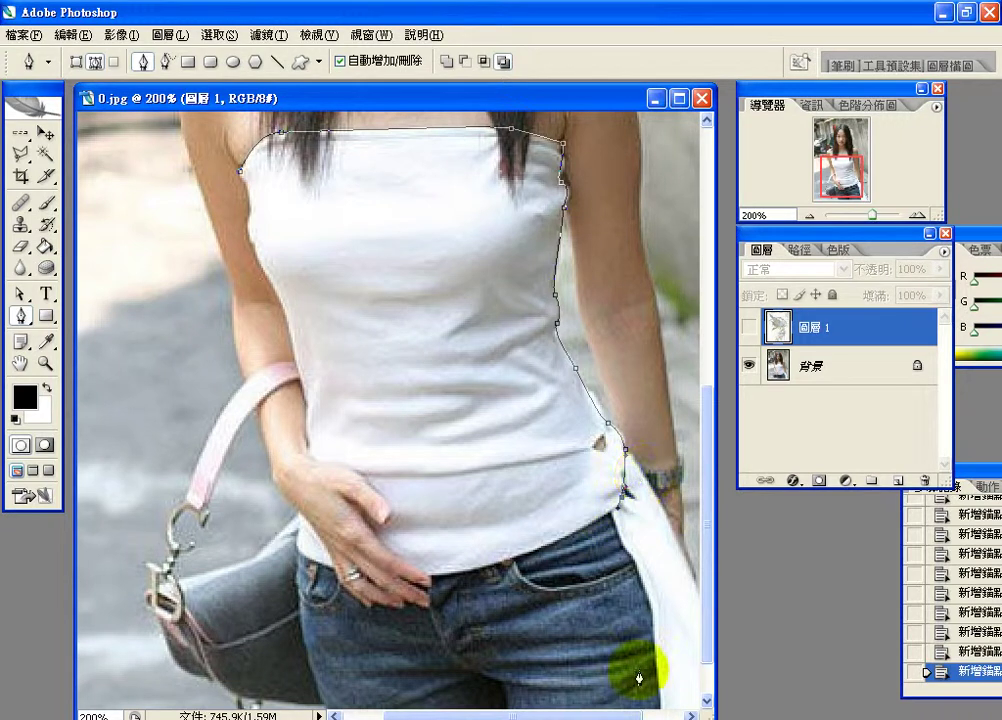
# - Continue the path along the curved lower hem, across the hand, to the white top's lower-left corner
pyautogui.click(453, 578)
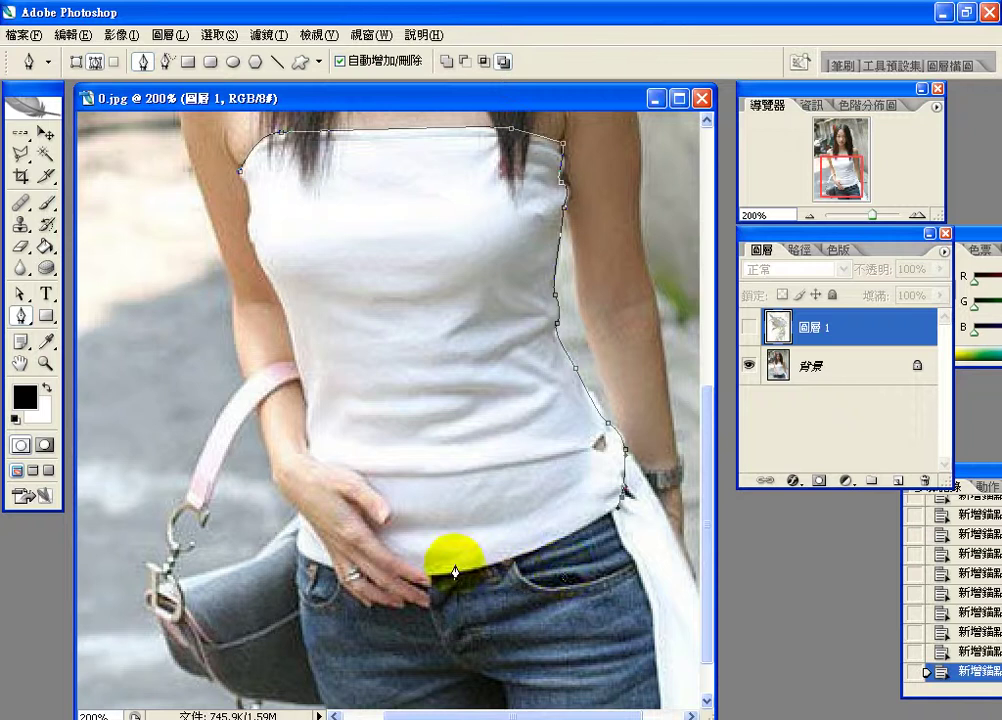
pyautogui.moveTo(453, 578); pyautogui.dragTo(287, 534)
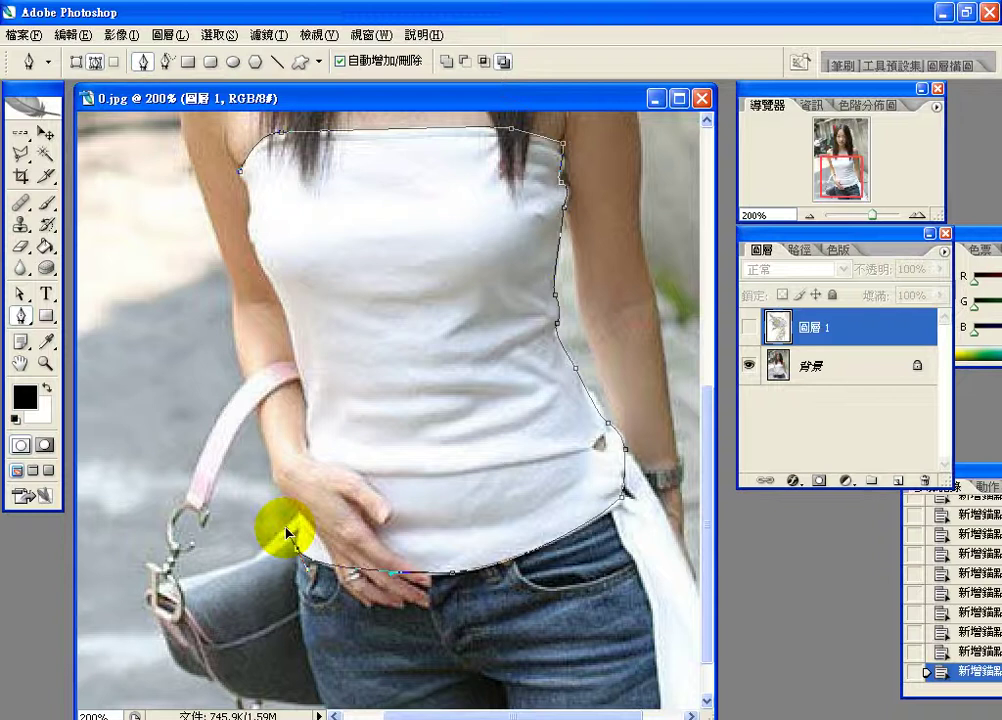
pyautogui.moveTo(287, 533); pyautogui.dragTo(300, 509)
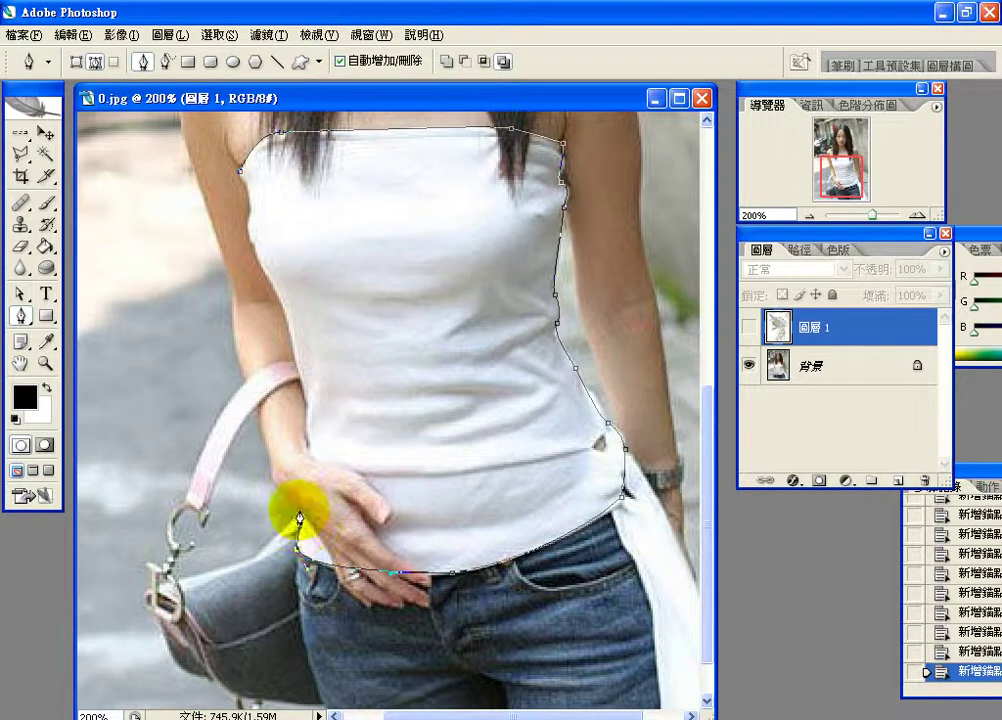
# - Continue the path up the left side of the white top and close it at the upper-left starting point
pyautogui.click(308, 446)
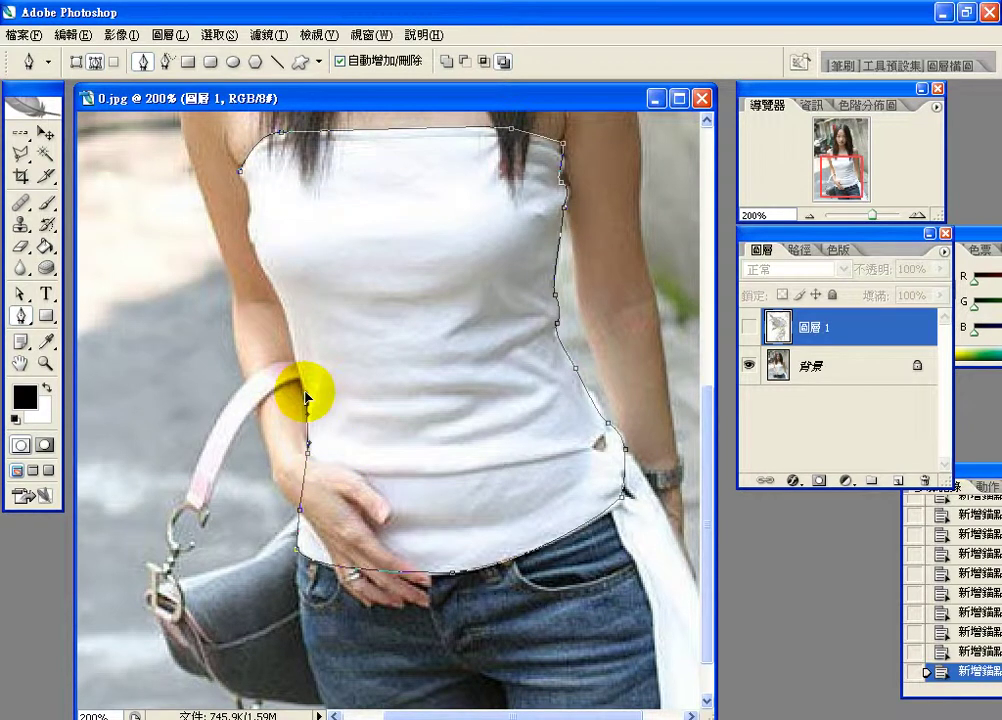
pyautogui.click(285, 318)
pyautogui.click(269, 287)
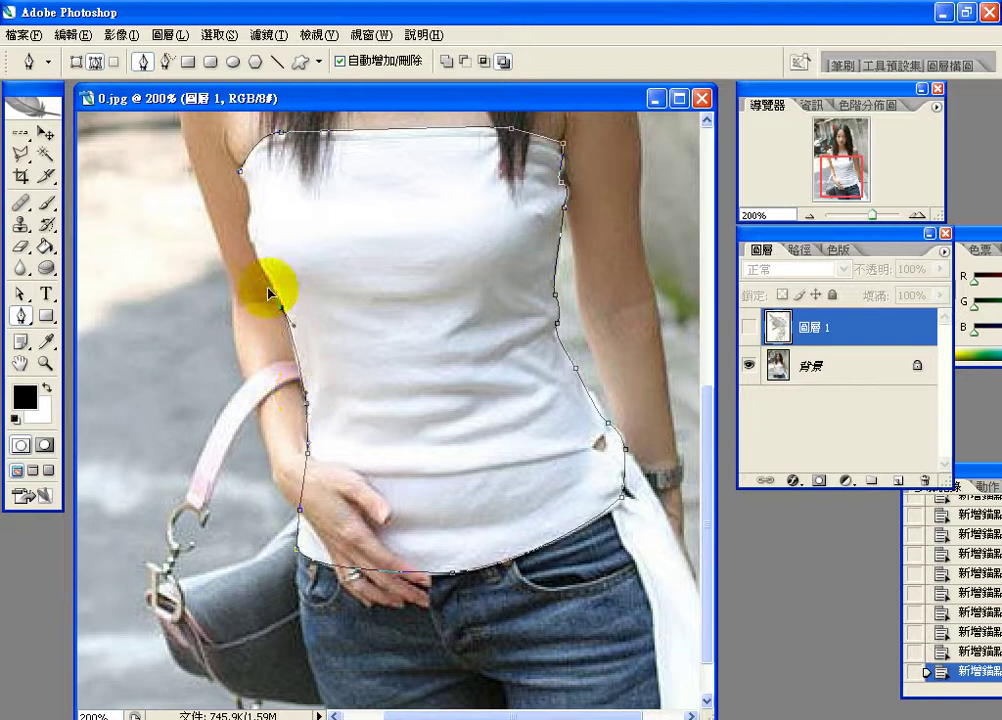
pyautogui.moveTo(249, 226); pyautogui.dragTo(265, 185)
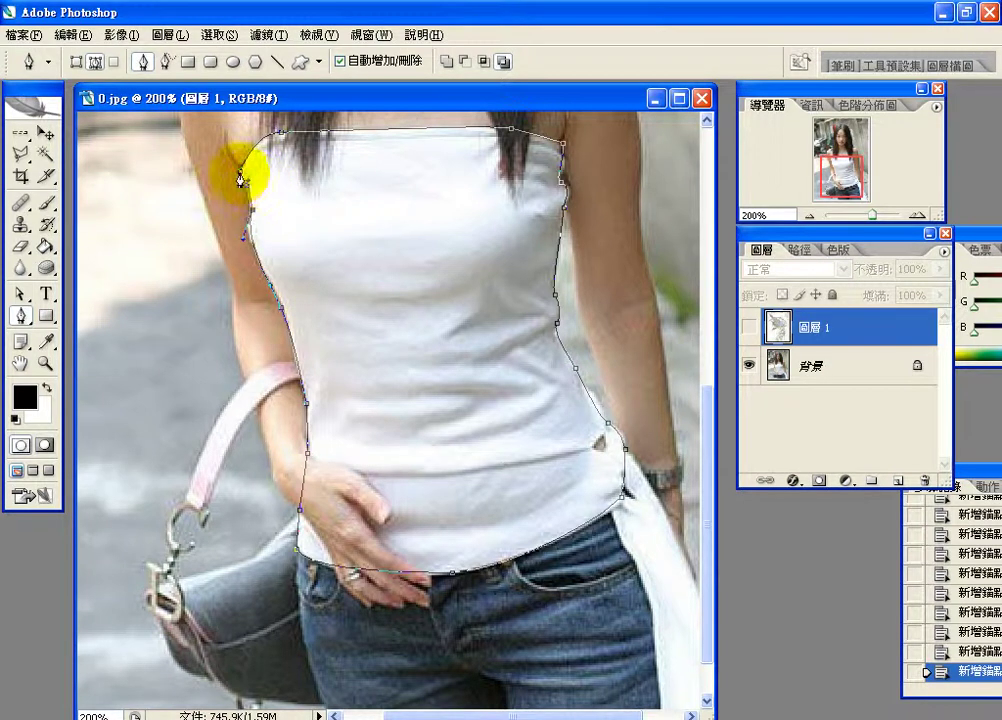
pyautogui.click(240, 180)
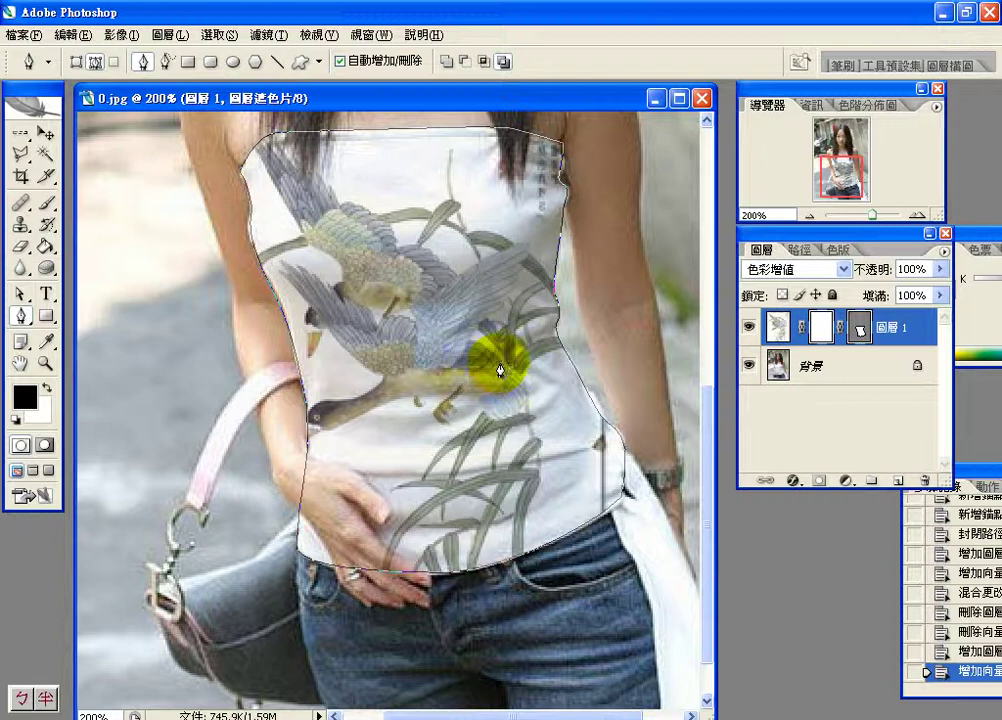
# - Hide the vector mask's outline and paint black on the bird layer's layer mask with a 49 px brush over the hand, hair and knot areas
pyautogui.click(44, 134)
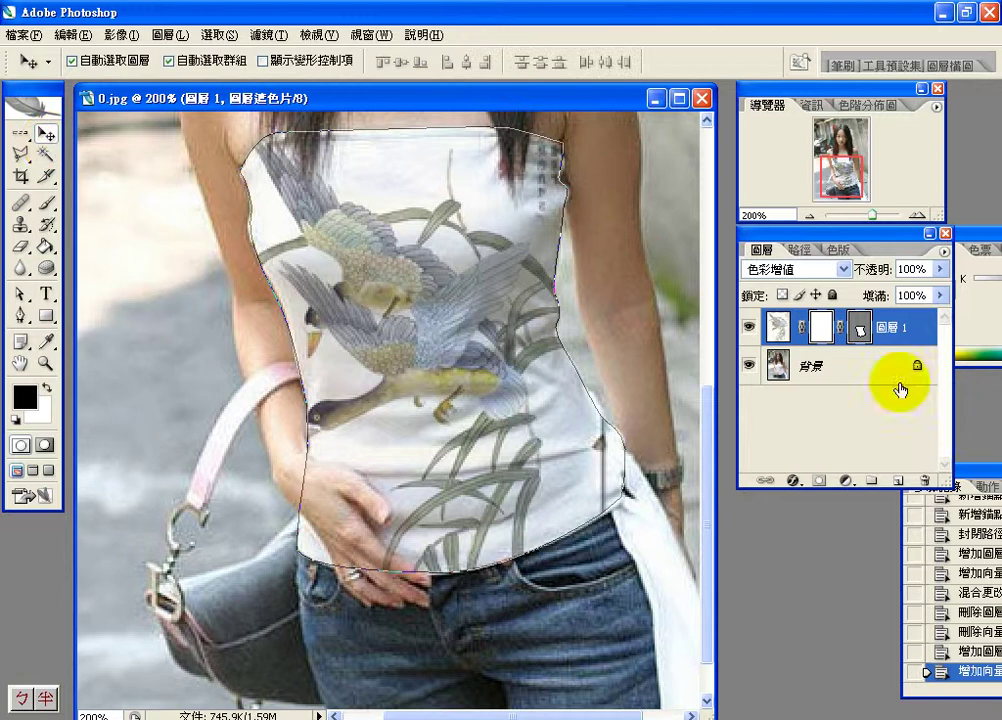
pyautogui.click(859, 330)
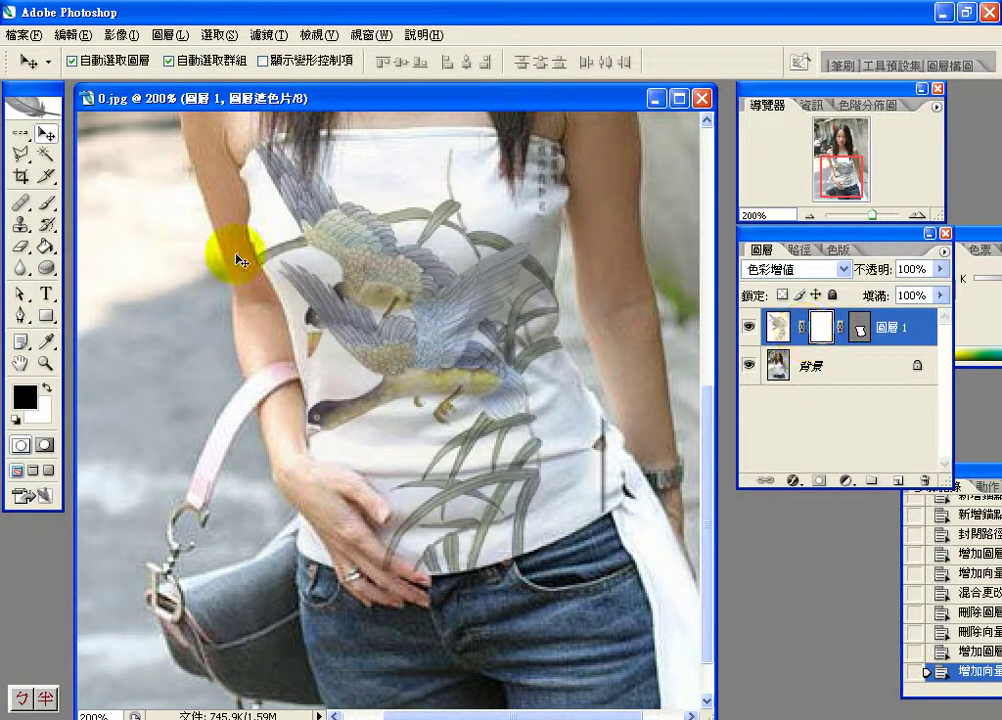
pyautogui.click(47, 205)
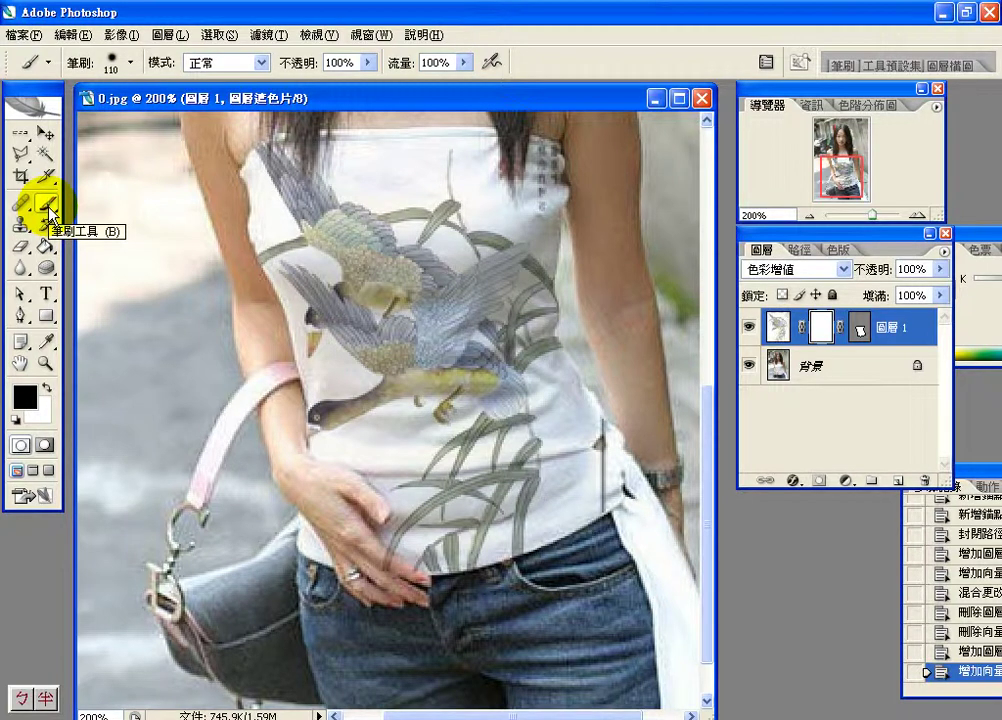
pyautogui.click(130, 64)
pyautogui.click(76, 118)
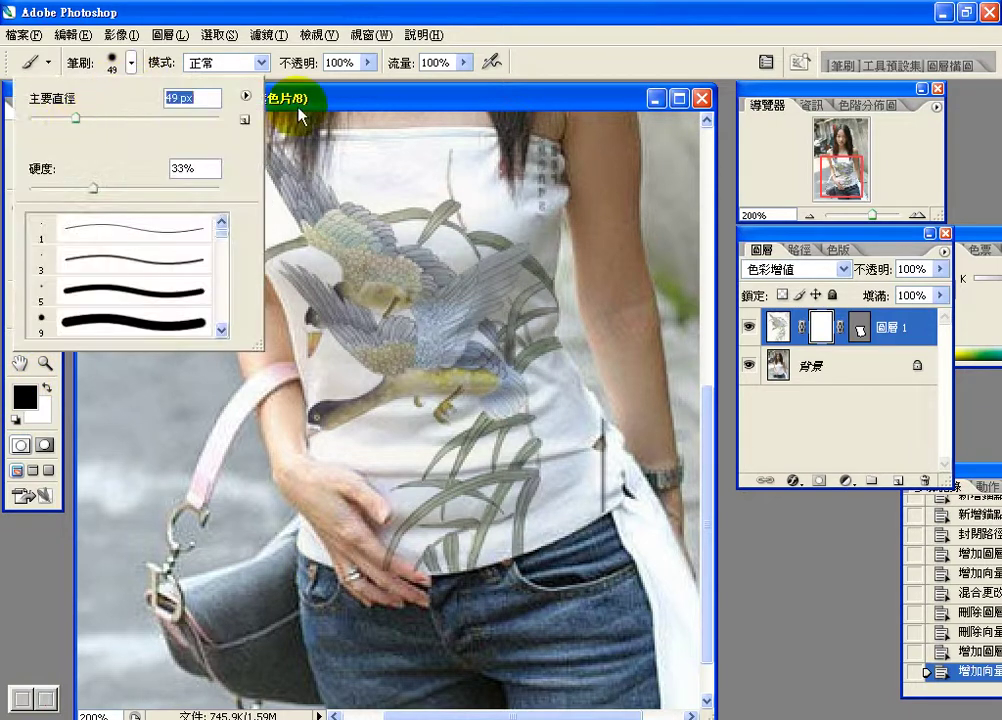
pyautogui.press('Return')
pyautogui.moveTo(368, 600)
pyautogui.mouseDown()
pyautogui.moveTo(365, 577)
pyautogui.moveTo(335, 580)
pyautogui.moveTo(363, 586)
pyautogui.moveTo(358, 550)
pyautogui.moveTo(385, 662)
pyautogui.moveTo(393, 645)
pyautogui.moveTo(383, 596)
pyautogui.moveTo(350, 632)
pyautogui.moveTo(545, 243)
pyautogui.moveTo(241, 138)
pyautogui.moveTo(480, 155)
pyautogui.moveTo(476, 143)
pyautogui.moveTo(502, 140)
pyautogui.mouseUp()
pyautogui.moveTo(507, 145)
pyautogui.mouseDown()
pyautogui.moveTo(466, 140)
pyautogui.moveTo(480, 142)
pyautogui.mouseUp()
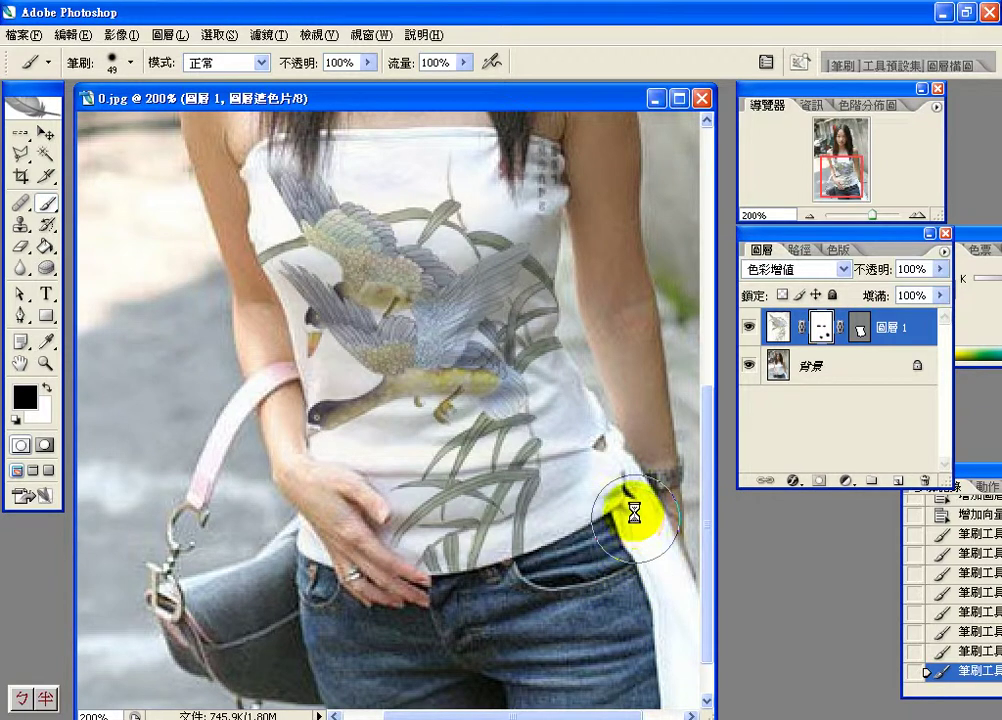
pyautogui.click(775, 326)
pyautogui.moveTo(768, 326)
pyautogui.mouseDown()
pyautogui.moveTo(811, 308)
pyautogui.moveTo(836, 338)
pyautogui.moveTo(859, 345)
pyautogui.moveTo(848, 343)
pyautogui.moveTo(874, 318)
pyautogui.mouseUp()
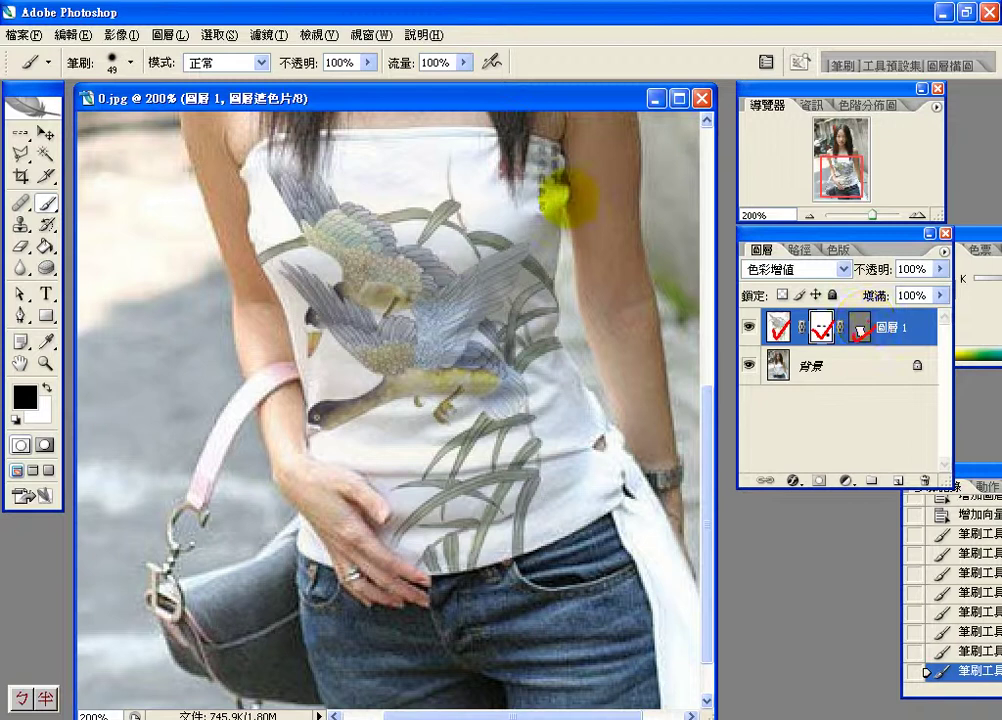
pyautogui.moveTo(247, 128)
pyautogui.mouseDown()
pyautogui.moveTo(232, 73)
pyautogui.moveTo(345, 83)
pyautogui.moveTo(245, 115)
pyautogui.mouseUp()
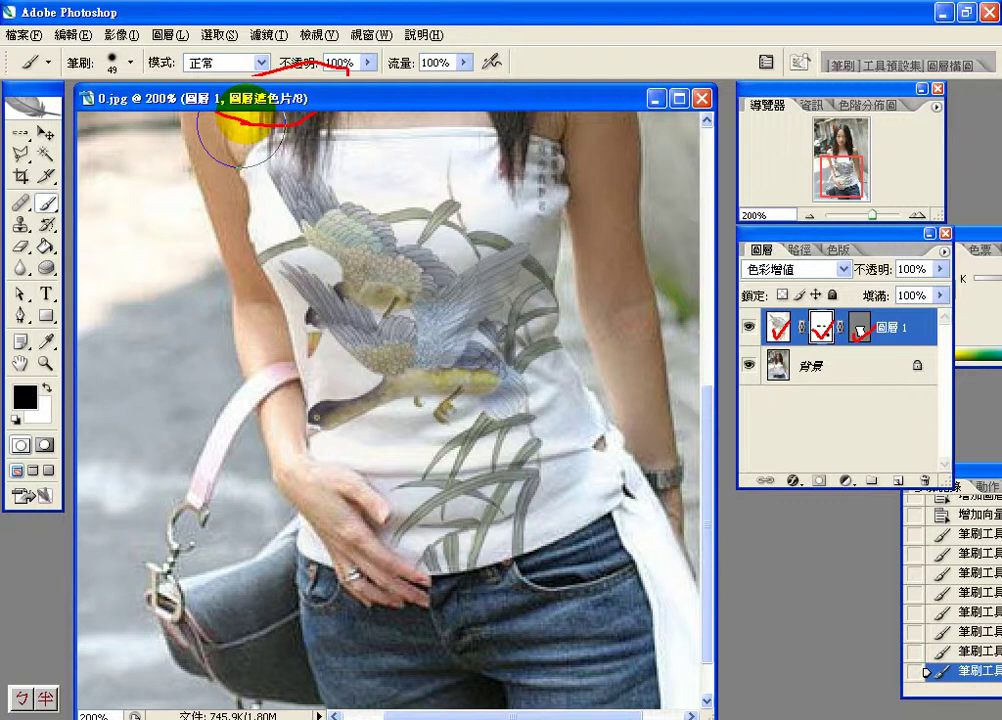
# - Try a black brush stroke on the bird layer's image itself, across the lower bird, and undo it
pyautogui.click(776, 330)
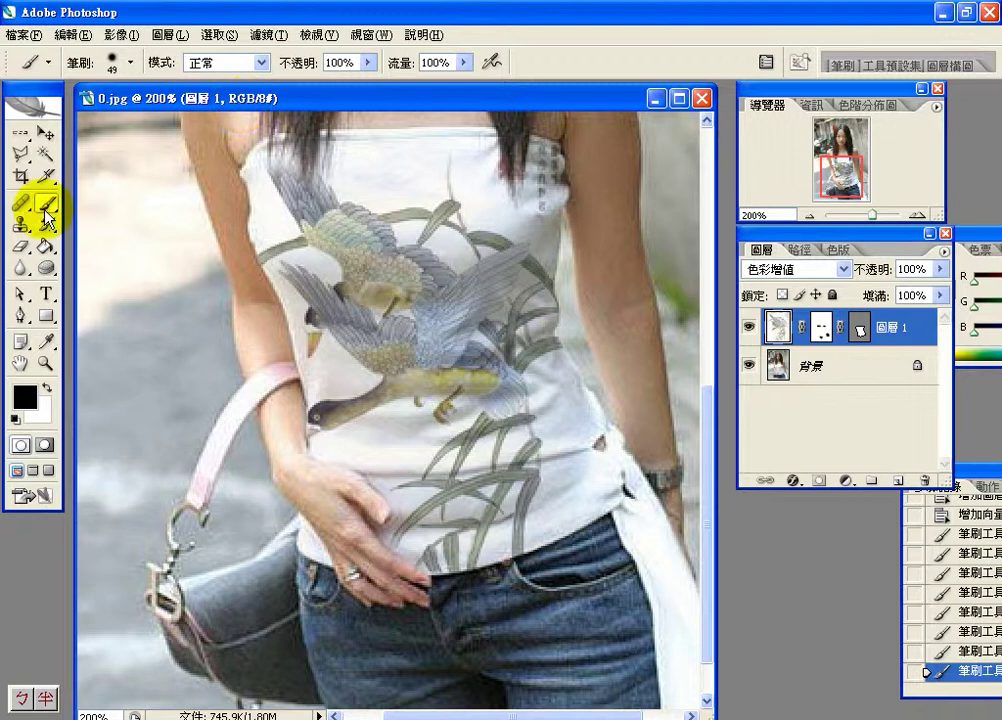
pyautogui.moveTo(288, 375)
pyautogui.mouseDown()
pyautogui.moveTo(349, 336)
pyautogui.moveTo(321, 417)
pyautogui.mouseUp()
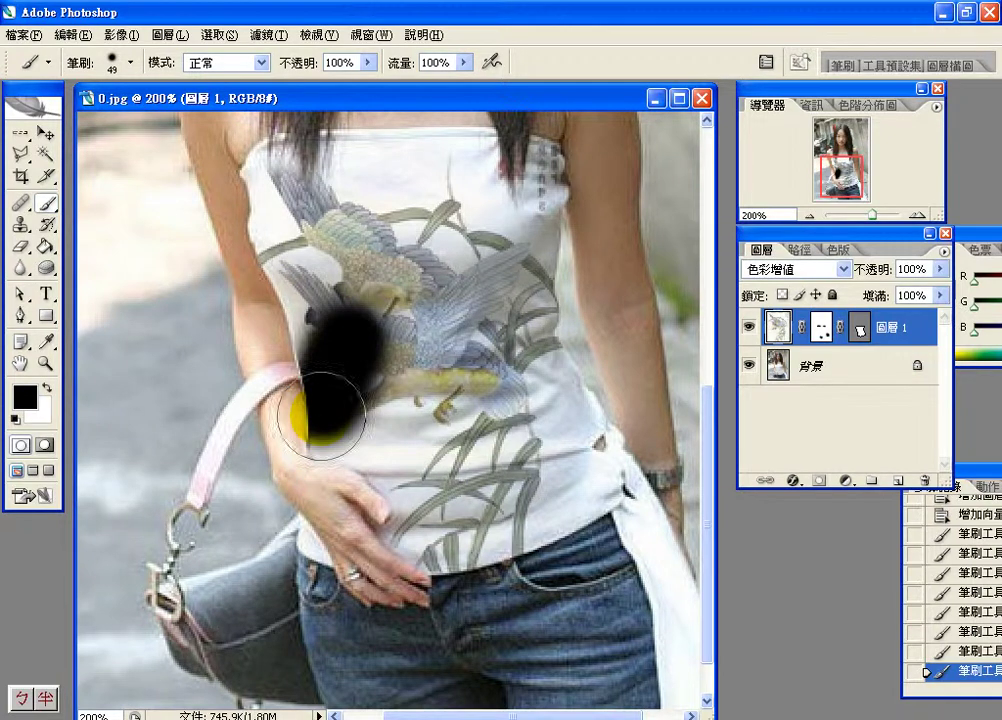
pyautogui.hotkey('ctrl', 'z')
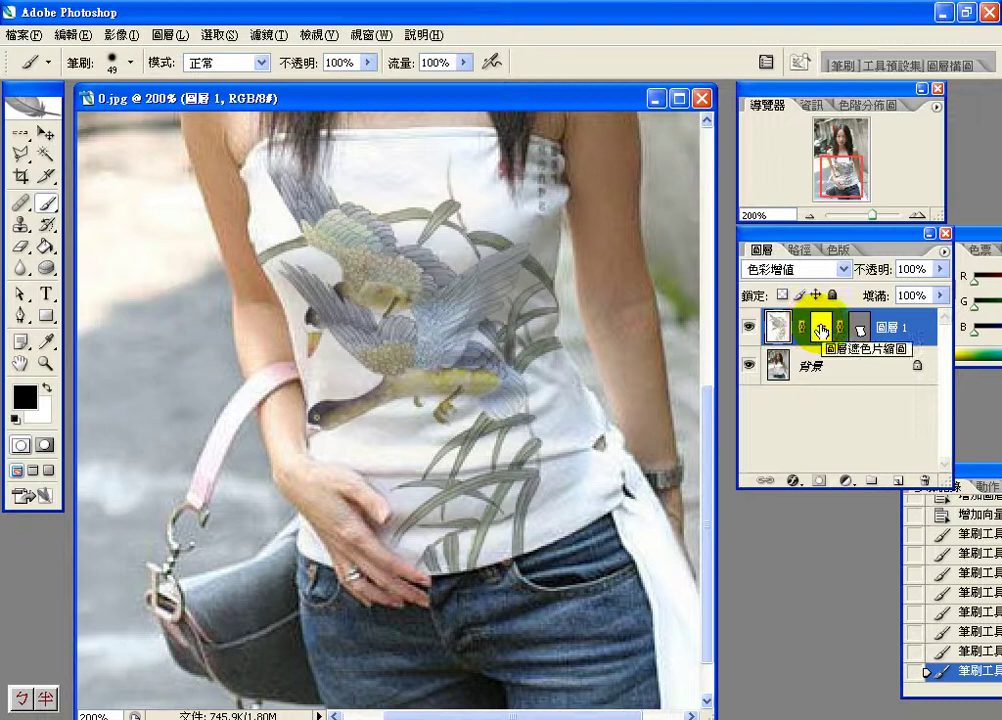
# - Try a black brush stroke on the bird layer's layer mask, across the lower bird, and undo it
pyautogui.click(820, 330)
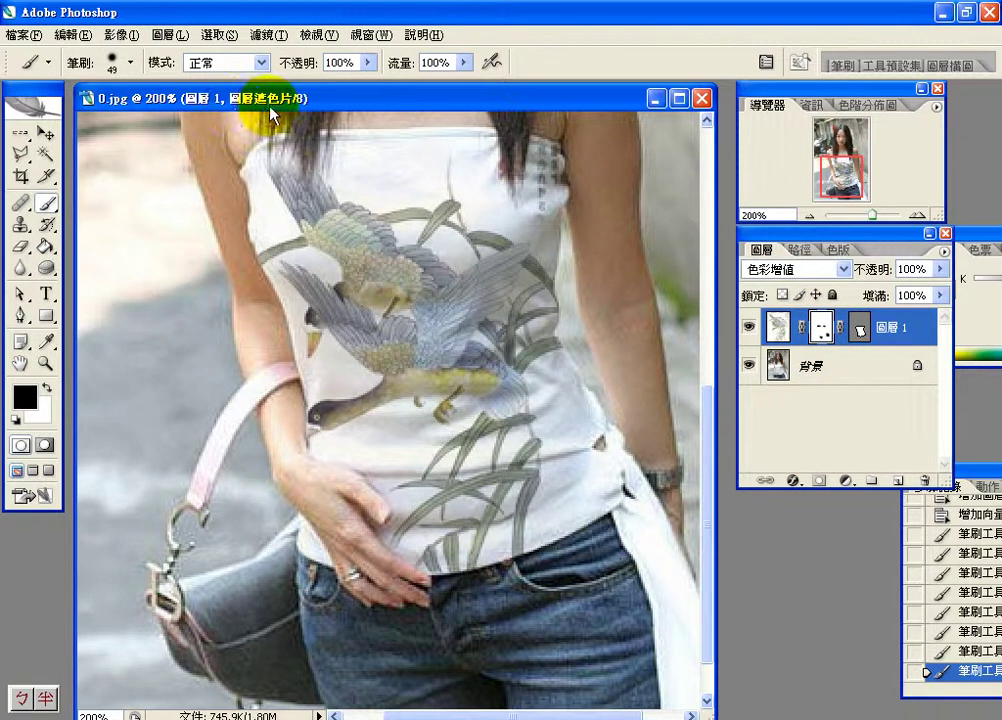
pyautogui.moveTo(369, 325)
pyautogui.mouseDown()
pyautogui.moveTo(398, 378)
pyautogui.moveTo(414, 351)
pyautogui.moveTo(383, 395)
pyautogui.moveTo(421, 358)
pyautogui.mouseUp()
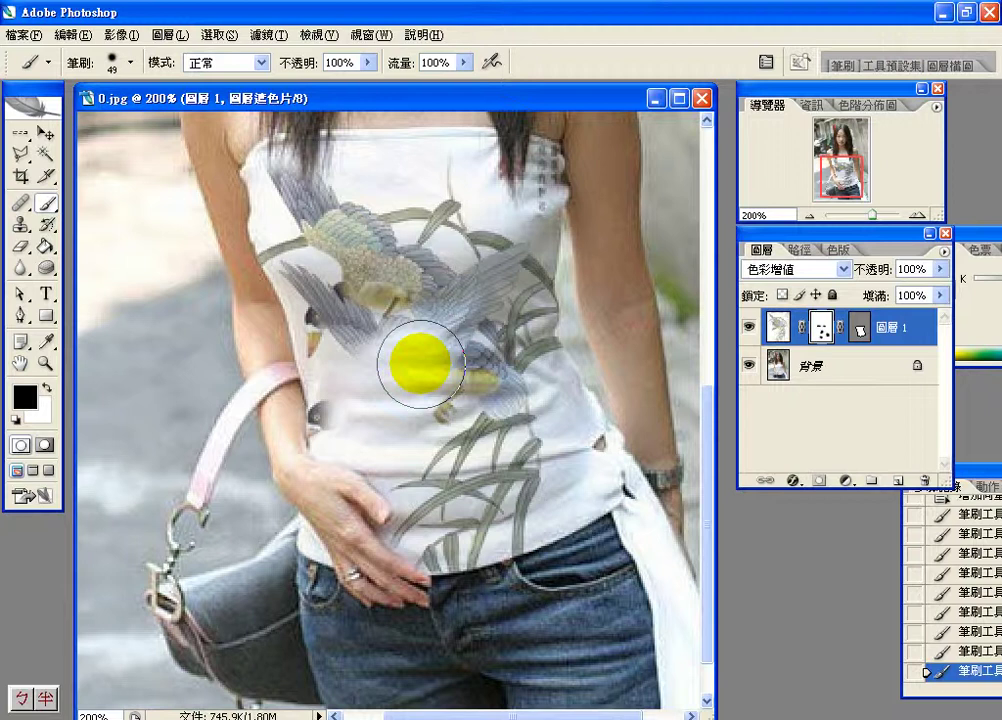
pyautogui.hotkey('ctrl', 'z')
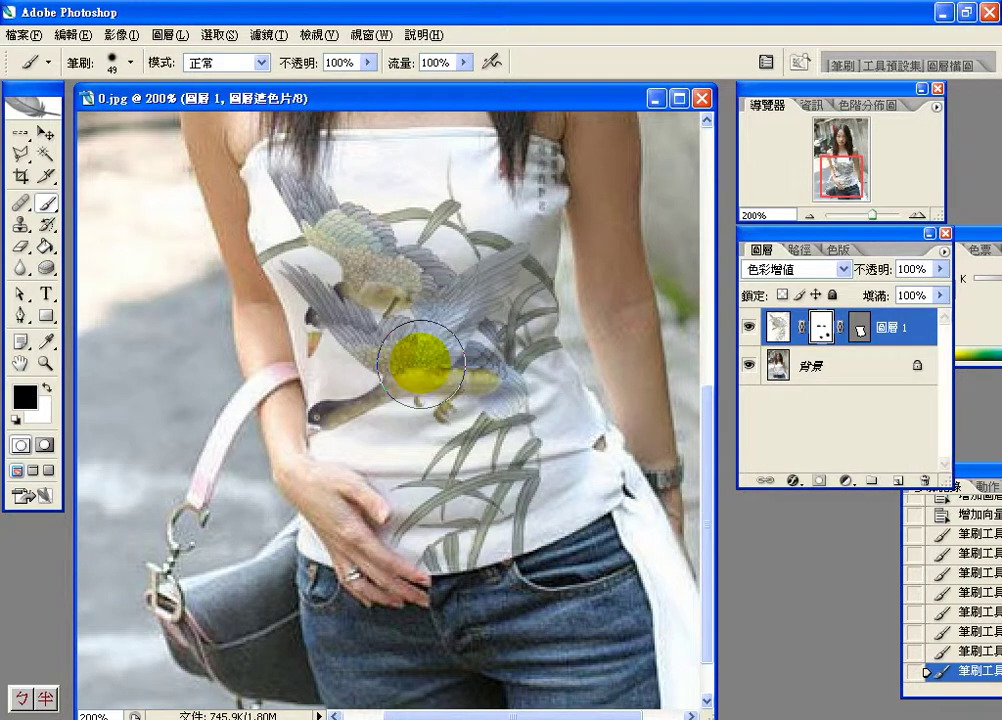
# - Activate the bird layer's vector mask, inspect its path among the document's paths, and return to the layers
pyautogui.keyDown('ctrl'); pyautogui.click(861, 331); pyautogui.keyUp('ctrl')
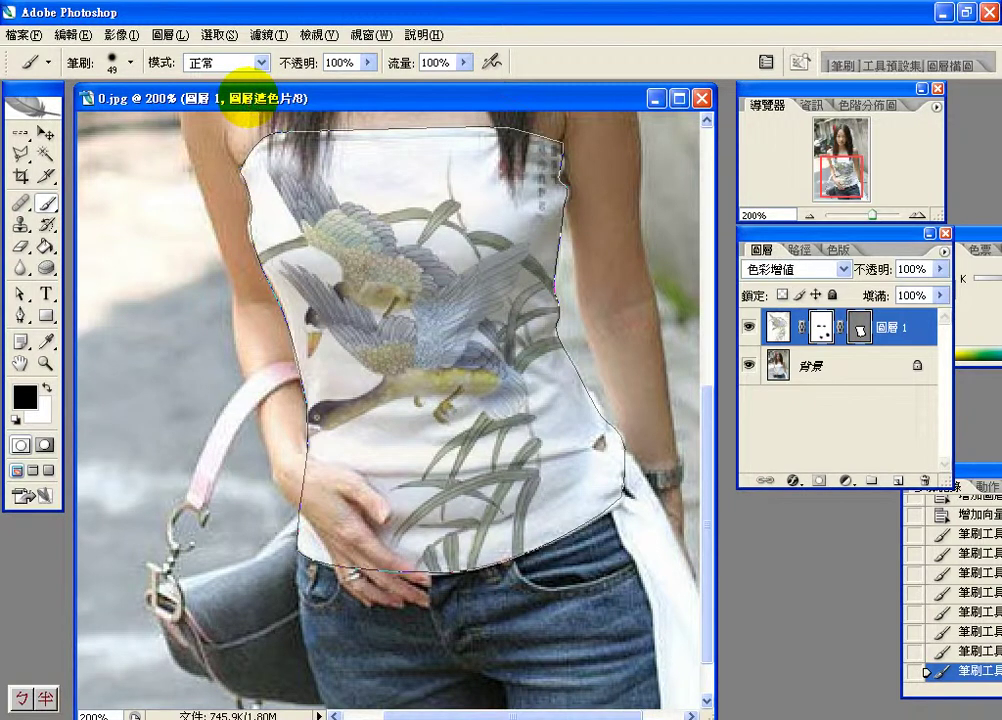
pyautogui.click(803, 252)
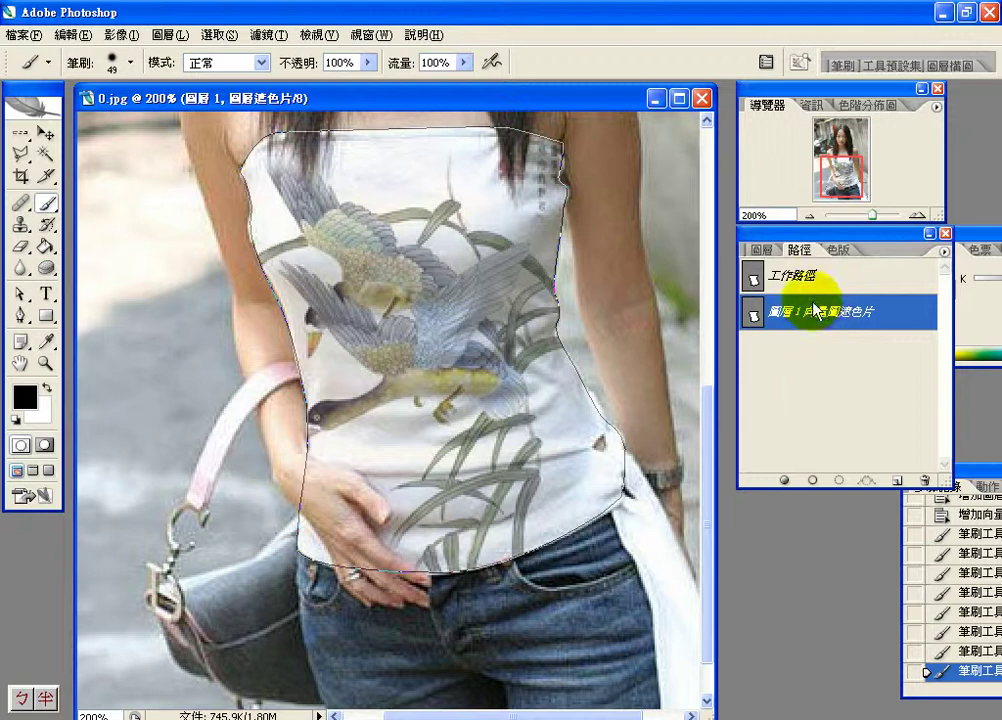
pyautogui.click(757, 250)
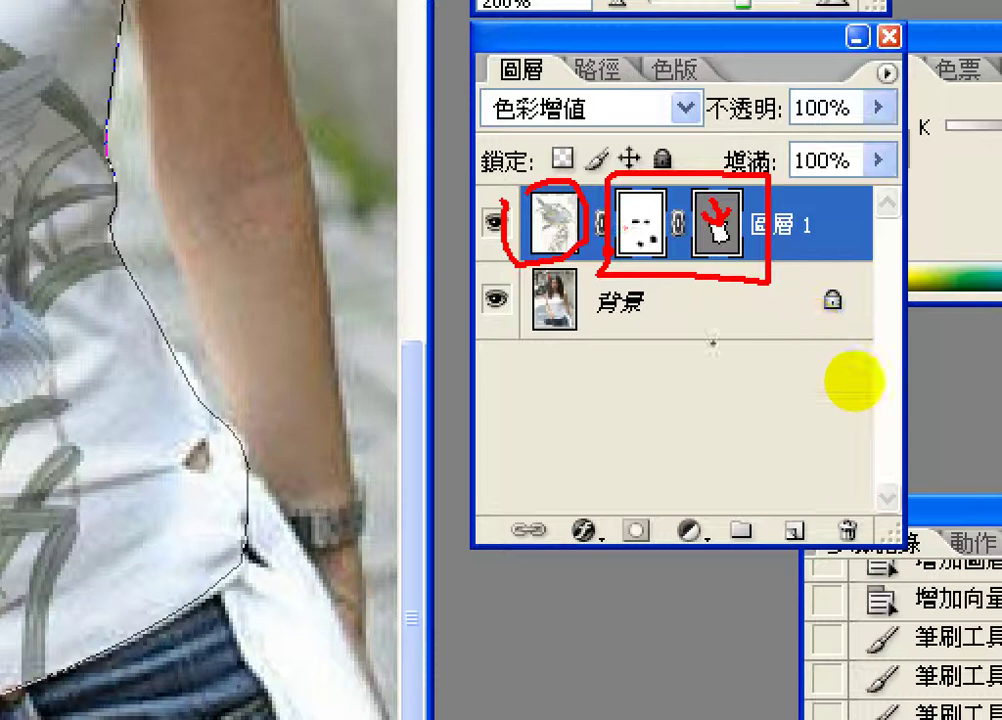
pyautogui.moveTo(686, 296); pyautogui.dragTo(686, 358)
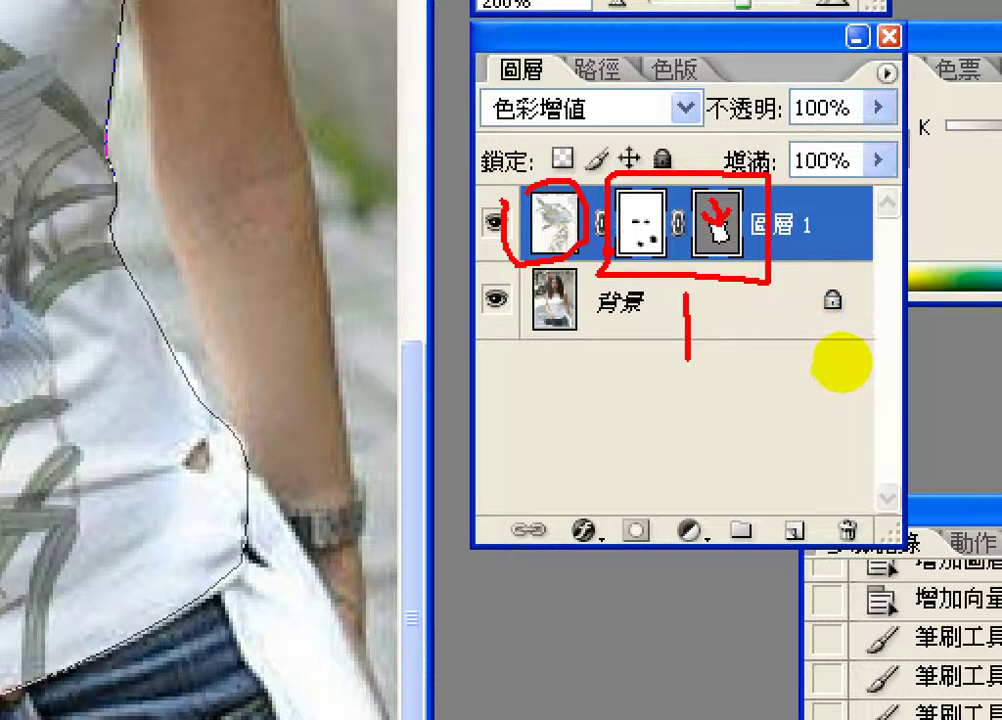